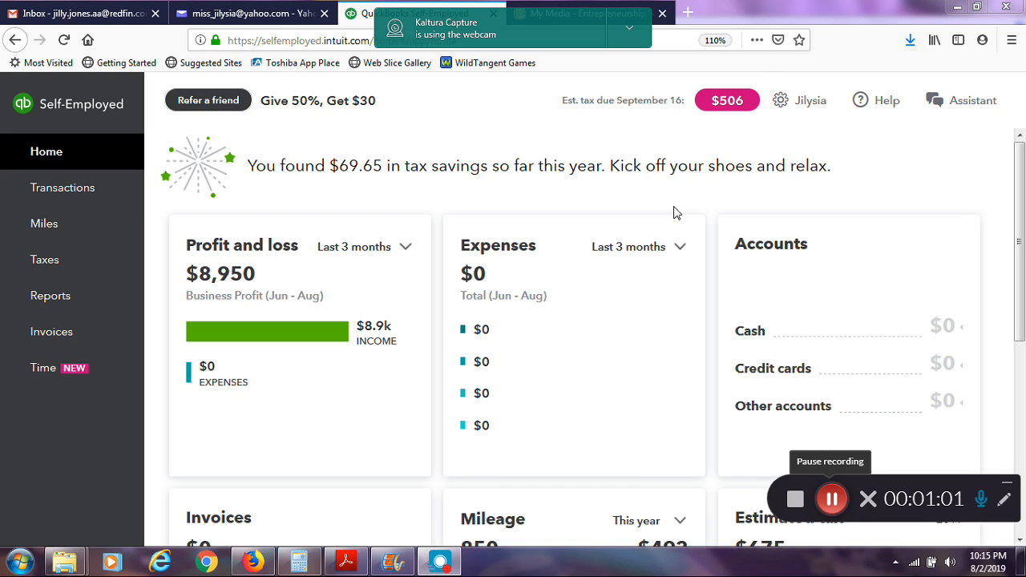
Sign back in to the QuickBooks Self-Employed account with the prefilled user ID and password.
{"action": "left_click", "coordinate": [90, 193]}
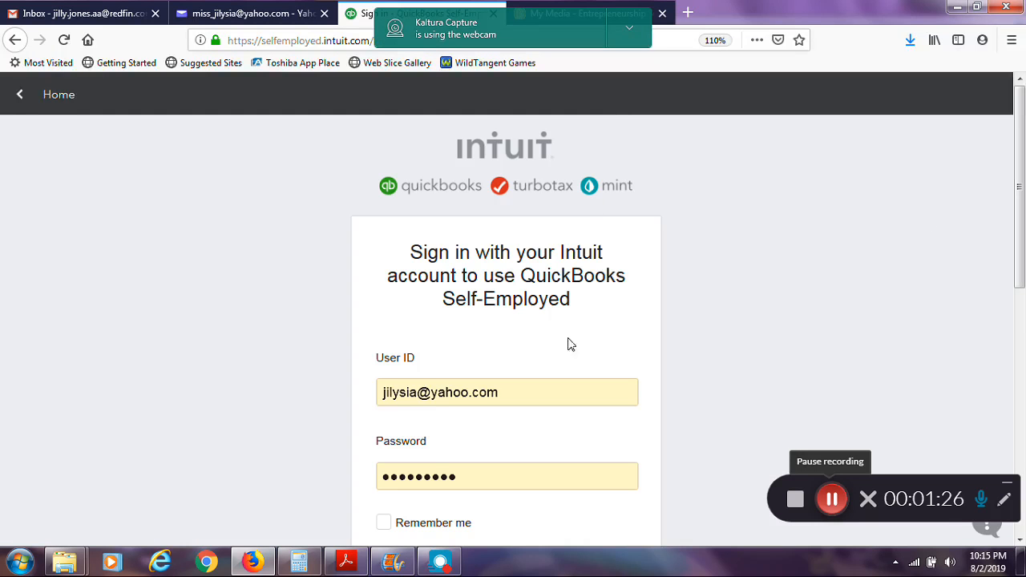
{"action": "scroll", "coordinate": [1016, 175], "scroll_direction": "down", "scroll_amount": 3}
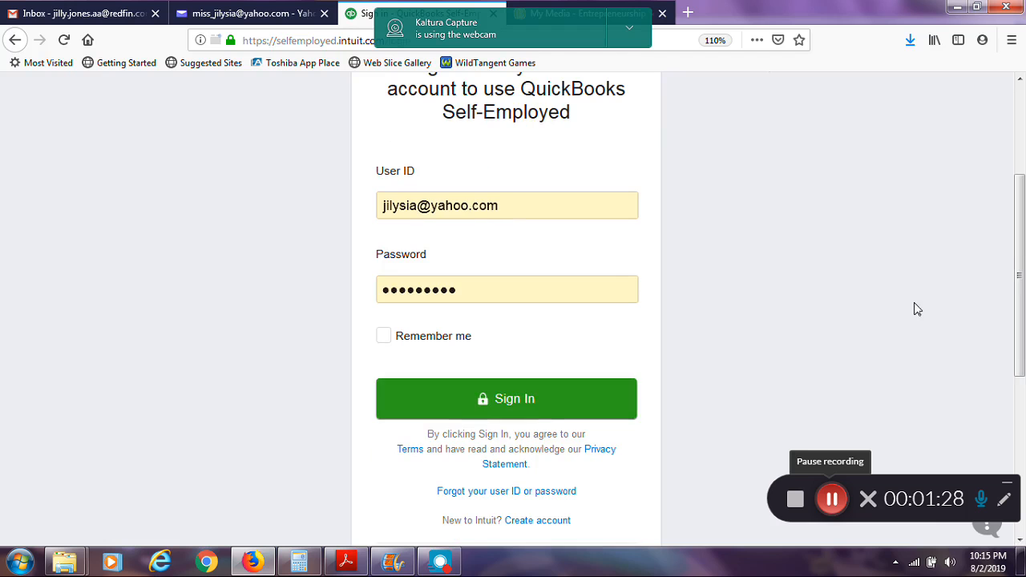
{"action": "left_click", "coordinate": [543, 406]}
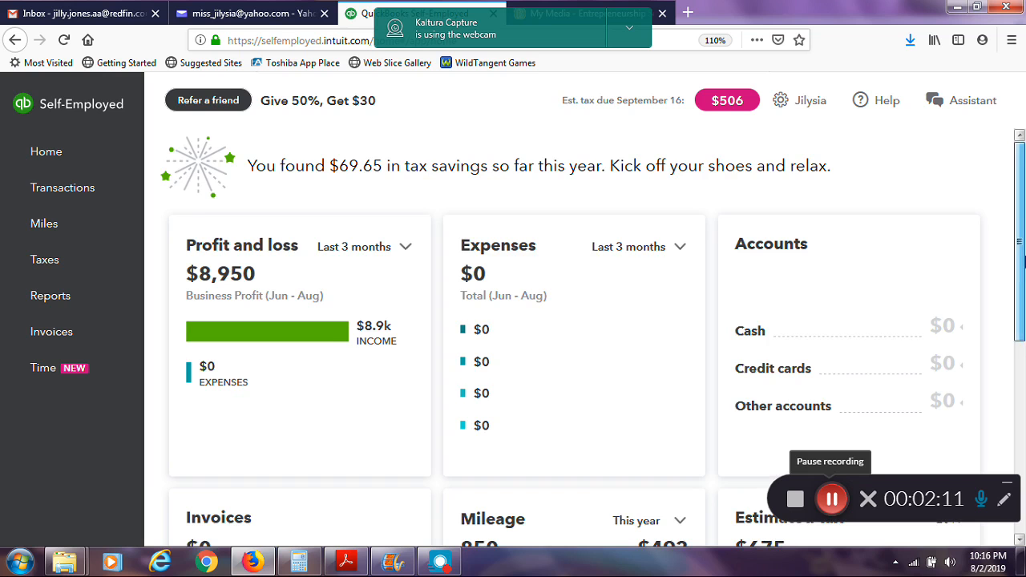
Go to the transactions list and start a new transaction entry.
{"action": "left_click_drag", "start_coordinate": [1024, 262], "coordinate": [1024, 276]}
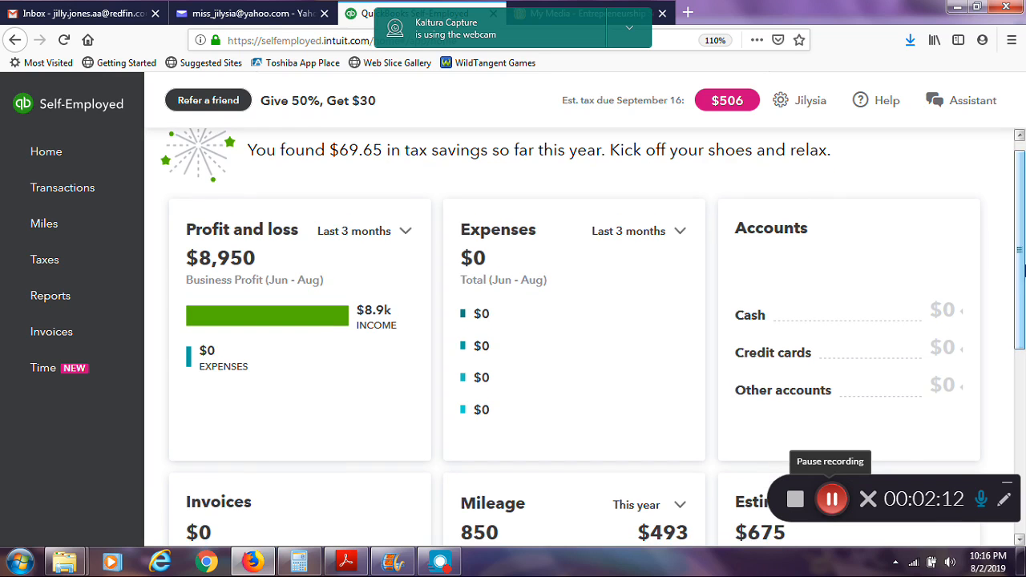
{"action": "left_click", "coordinate": [86, 191]}
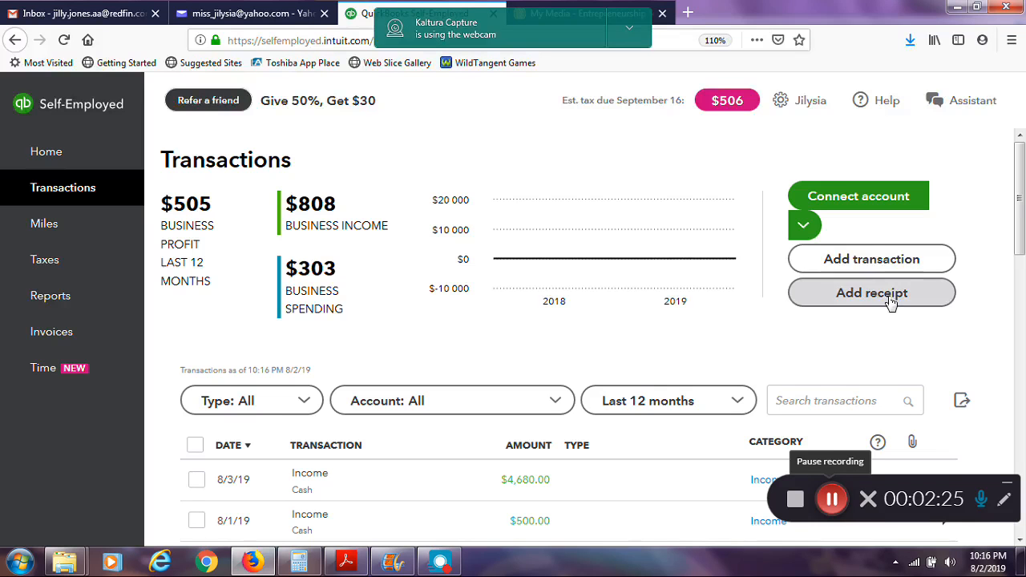
{"action": "left_click", "coordinate": [864, 256]}
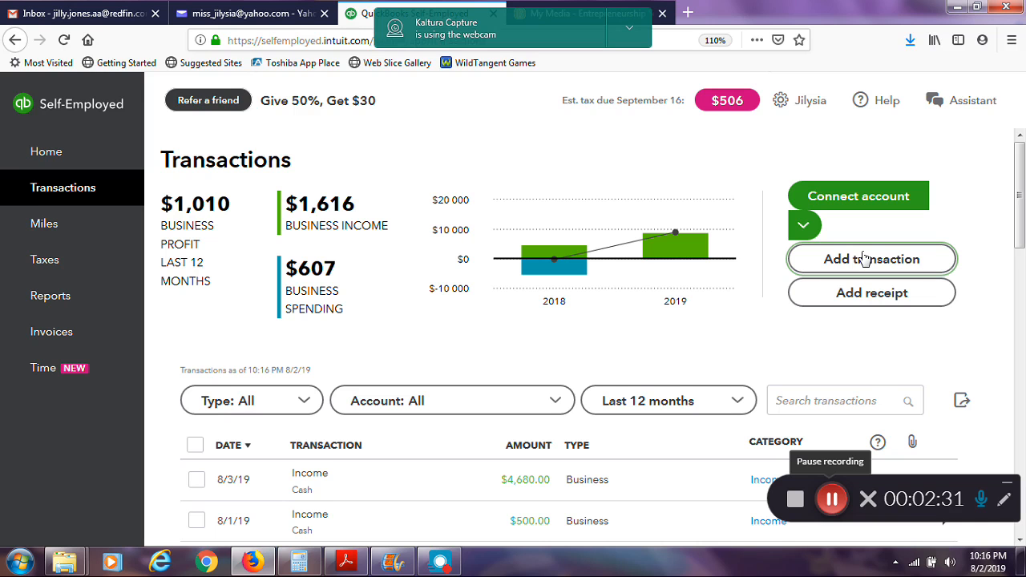
{"action": "left_click", "coordinate": [864, 258]}
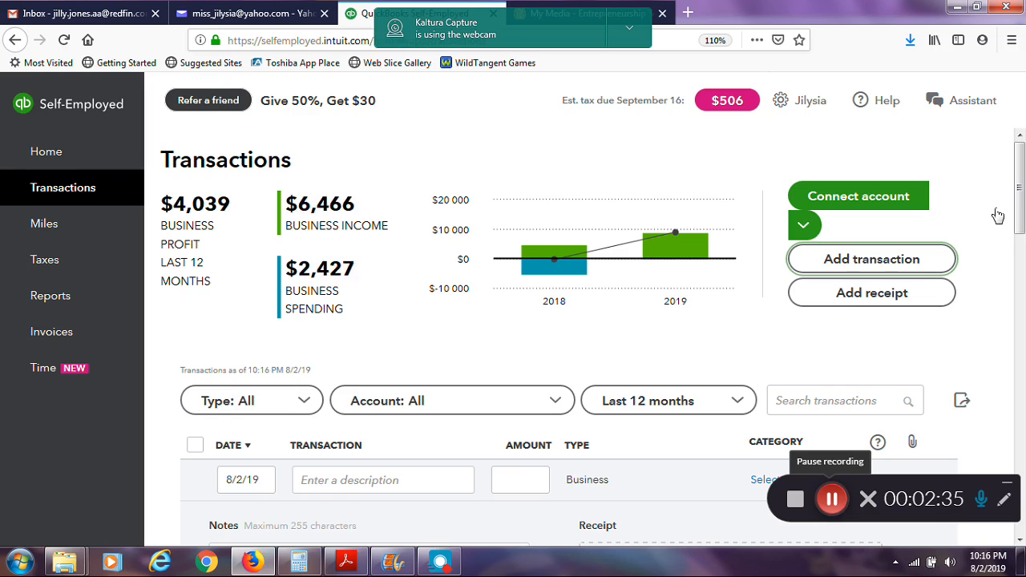
{"action": "left_click_drag", "start_coordinate": [1023, 198], "coordinate": [1023, 229]}
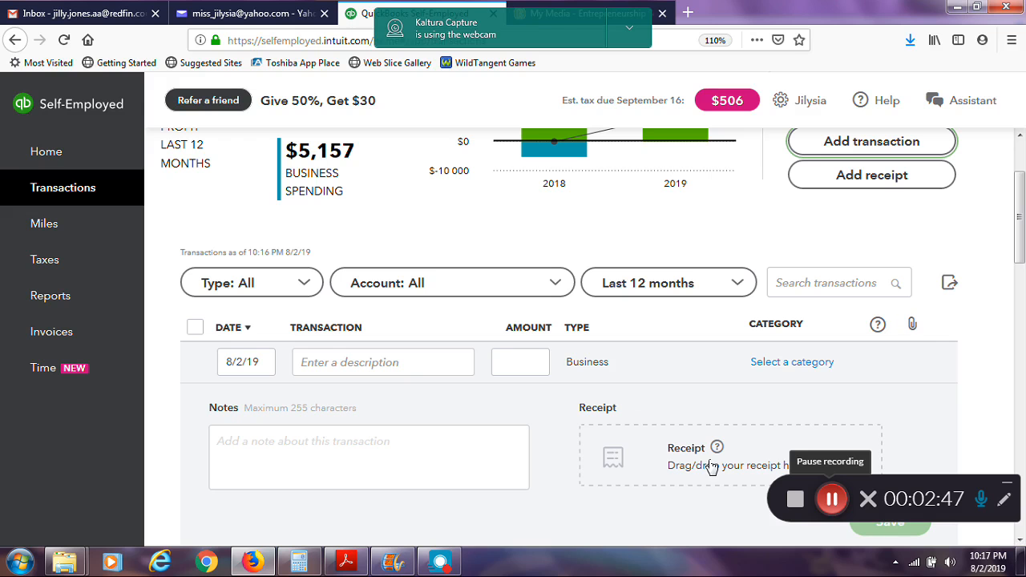
Search the categories for fuel and assign Gas and fuel to the new transaction.
{"action": "left_click", "coordinate": [810, 367]}
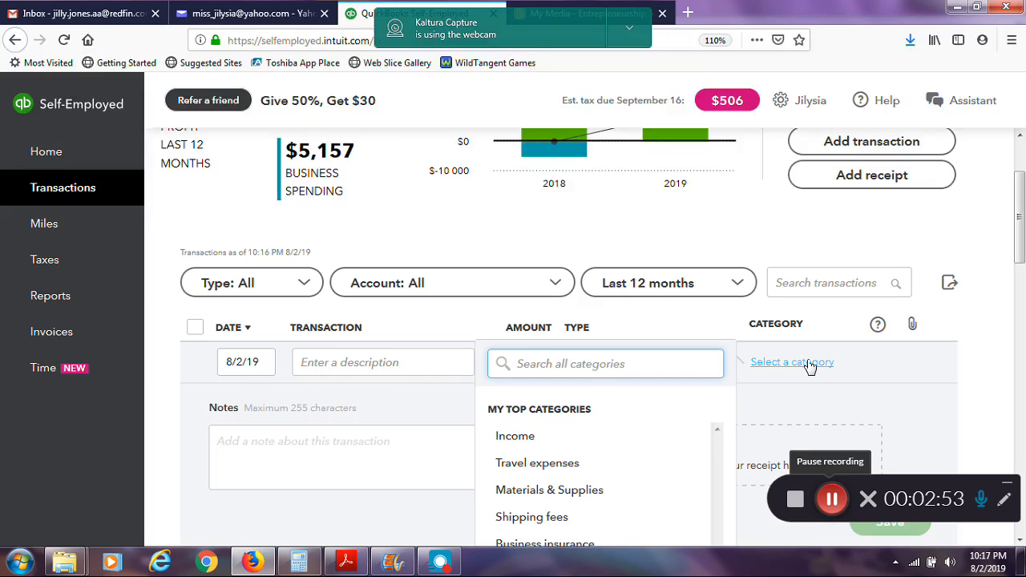
{"action": "type", "text": "fuel"}
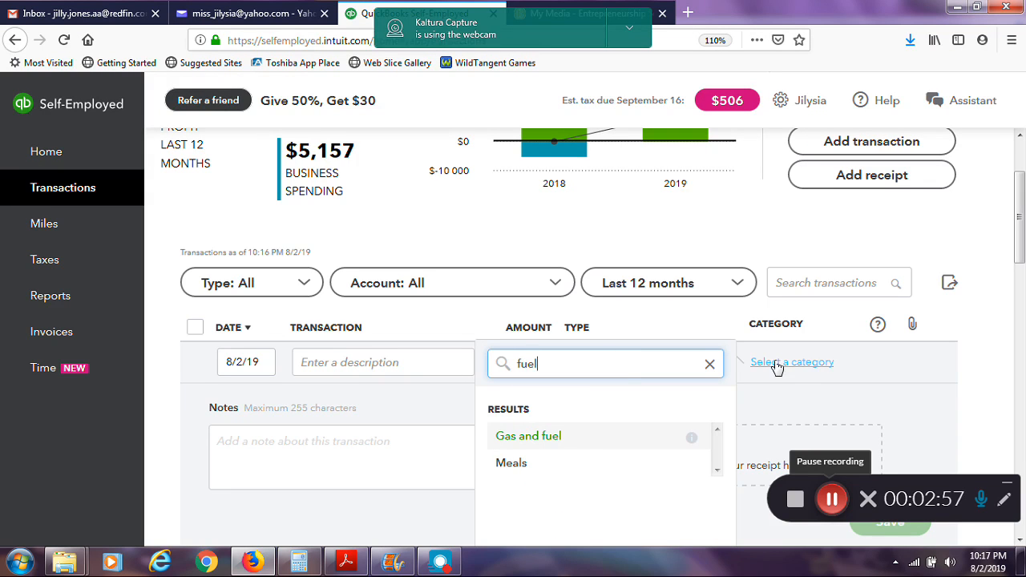
{"action": "left_click", "coordinate": [563, 440]}
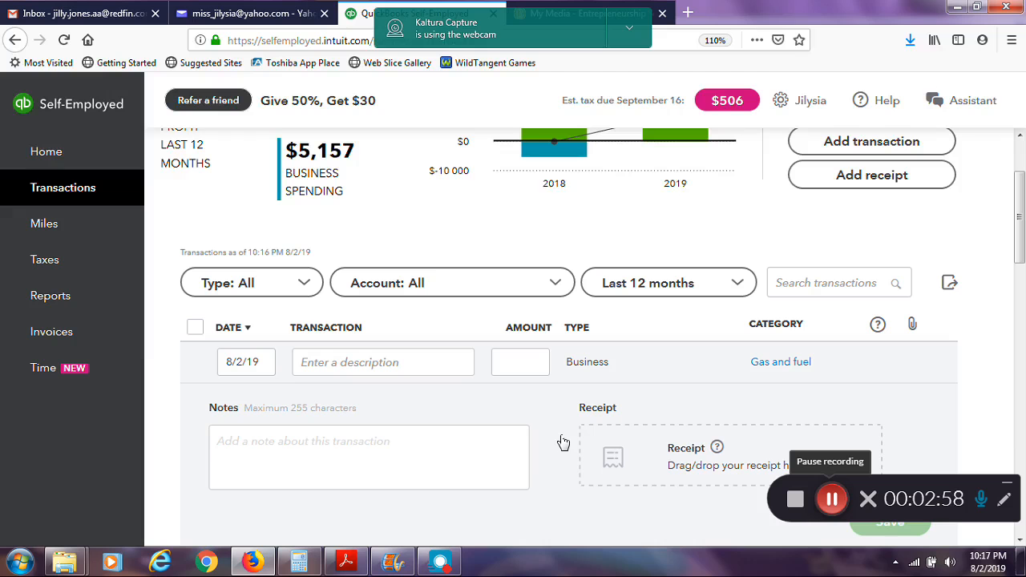
Set the new transaction's amount to 30.00 and its description to "Gas for work".
{"action": "left_click", "coordinate": [526, 369]}
{"action": "type", "text": "30.00"}
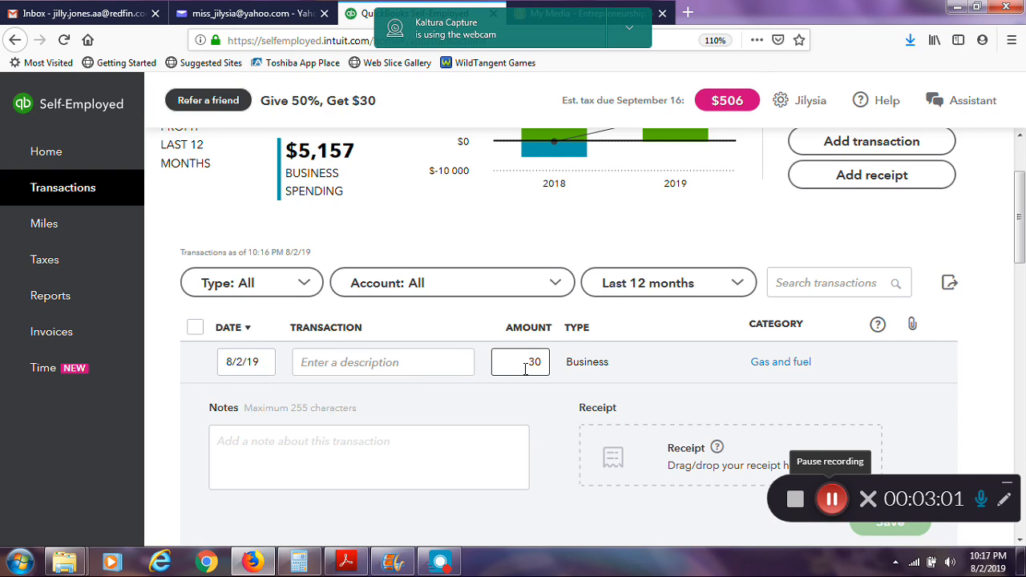
{"action": "left_click", "coordinate": [342, 370]}
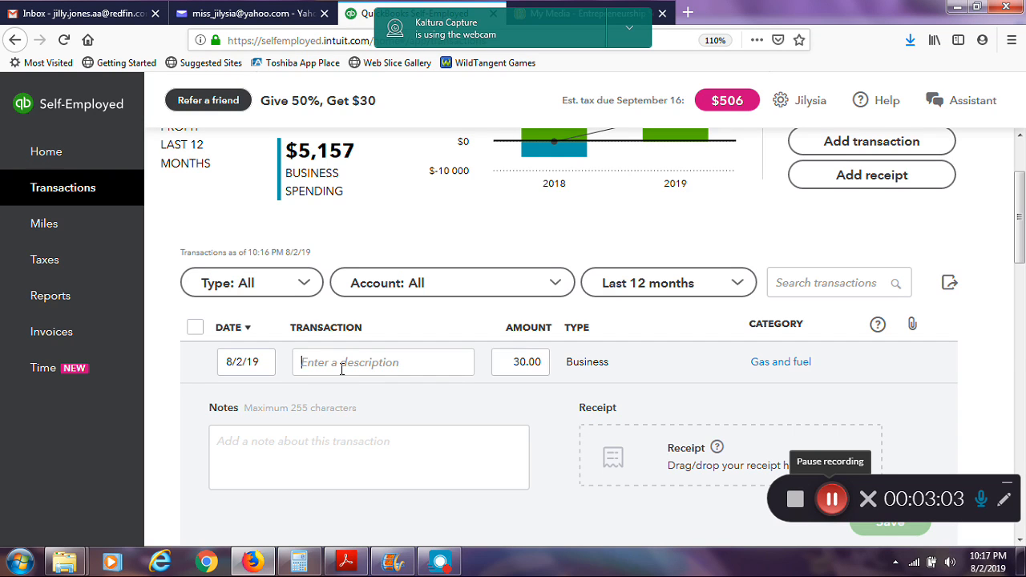
{"action": "type", "text": "Gas for work"}
Date the gas transaction 7/25/19 and save it without a note or receipt.
{"action": "left_click", "coordinate": [251, 358]}
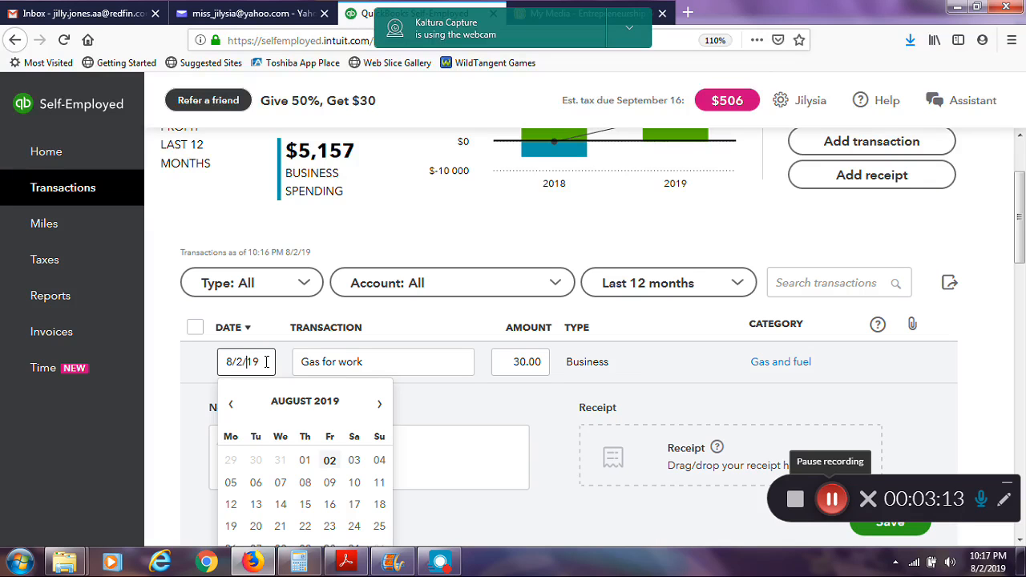
{"action": "left_click", "coordinate": [231, 405]}
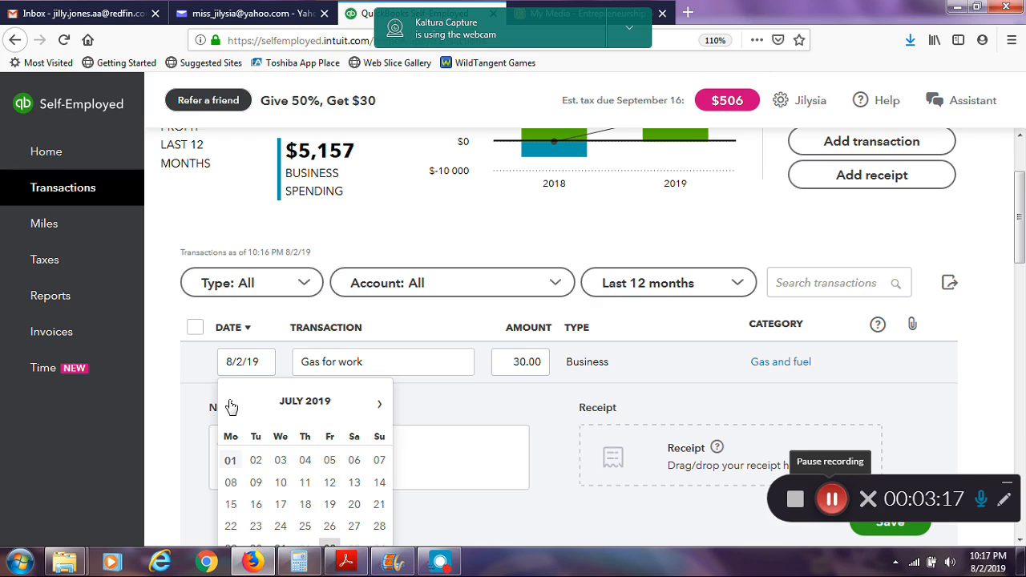
{"action": "left_click_drag", "start_coordinate": [260, 362], "coordinate": [217, 358]}
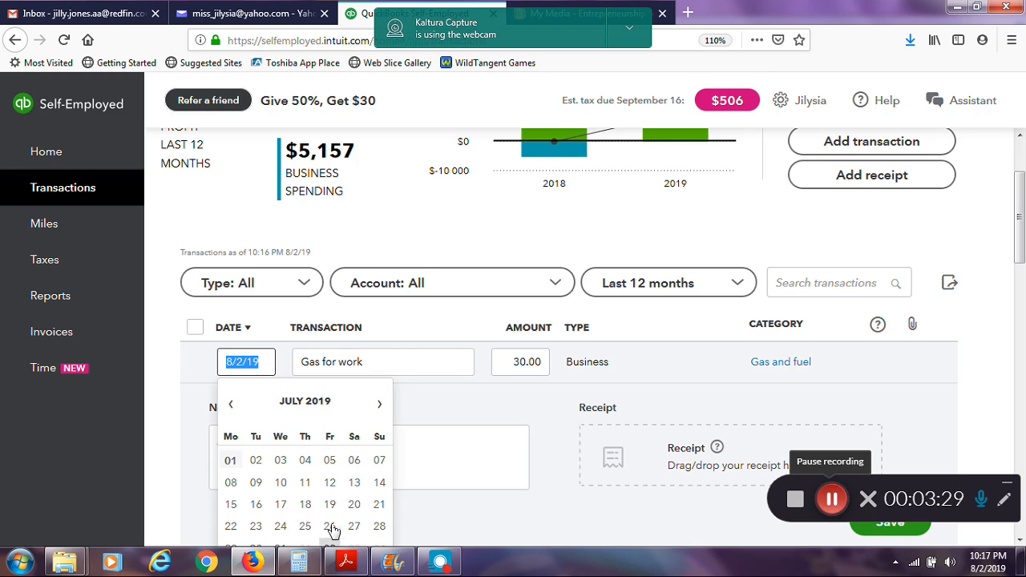
{"action": "left_click", "coordinate": [305, 527]}
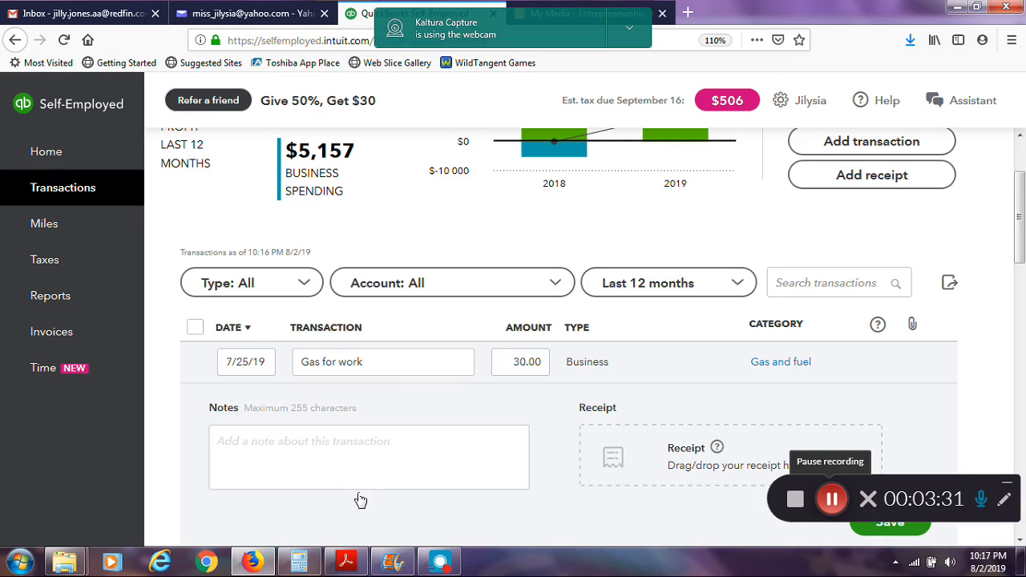
{"action": "left_click", "coordinate": [336, 459]}
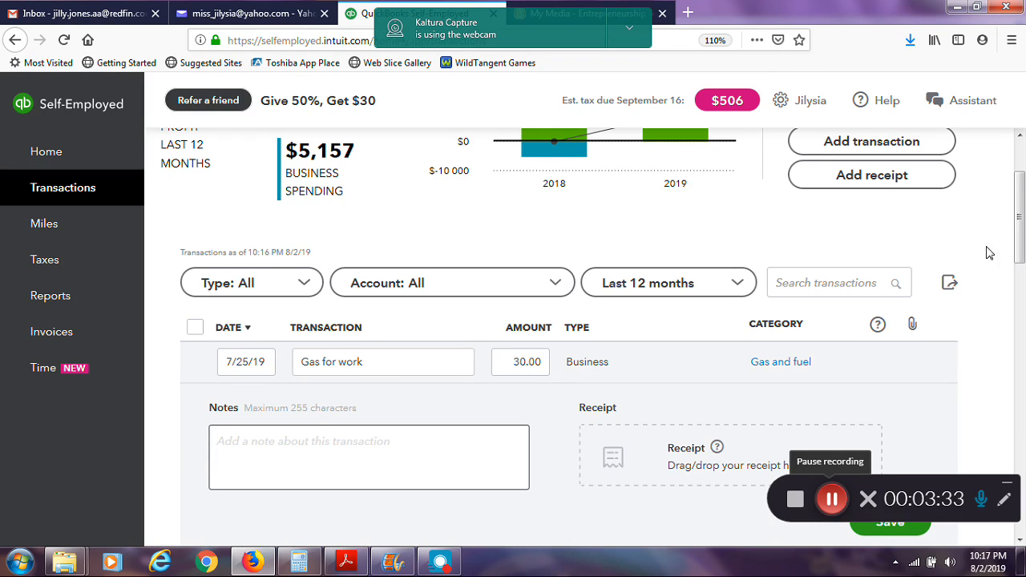
{"action": "left_click_drag", "start_coordinate": [1024, 243], "coordinate": [1025, 279]}
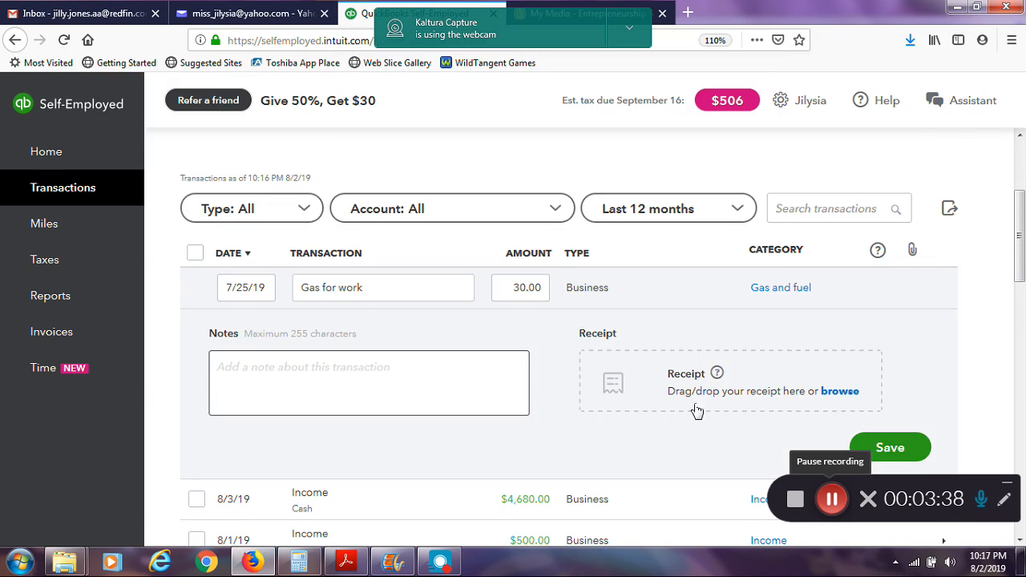
{"action": "left_click", "coordinate": [896, 446]}
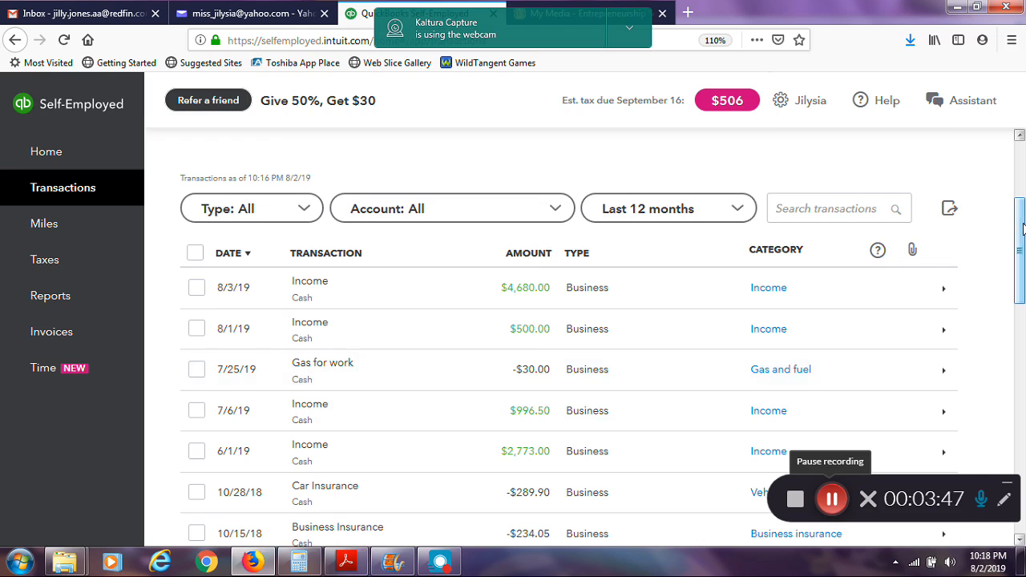
Start a second transaction entry and date it 7/29/19.
{"action": "mouse_move", "coordinate": [1023, 229]}
{"action": "left_mouse_down"}
{"action": "mouse_move", "coordinate": [1024, 201]}
{"action": "mouse_move", "coordinate": [1023, 215]}
{"action": "left_mouse_up"}
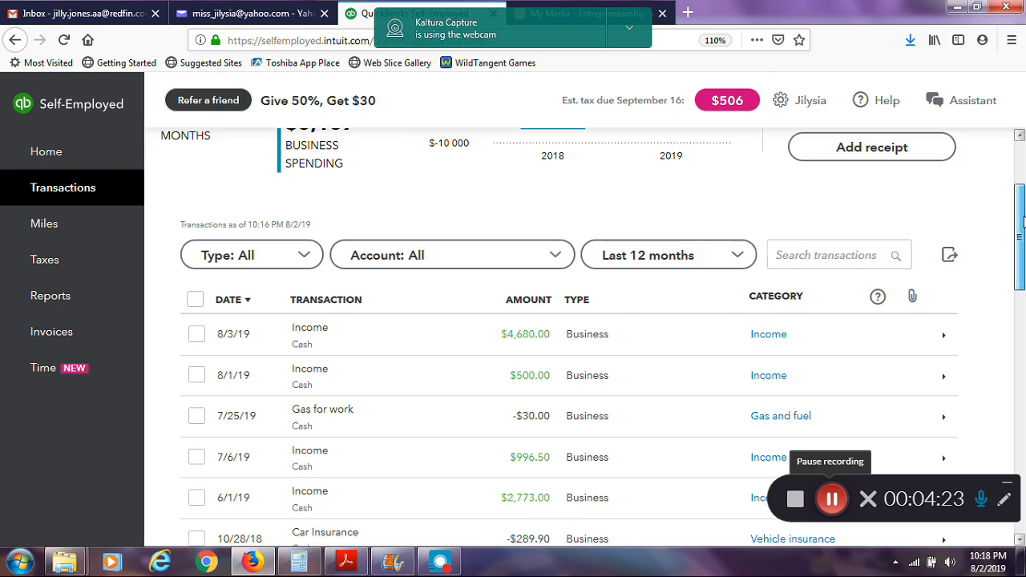
{"action": "left_click_drag", "start_coordinate": [1023, 214], "coordinate": [1024, 189]}
{"action": "left_click", "coordinate": [886, 225]}
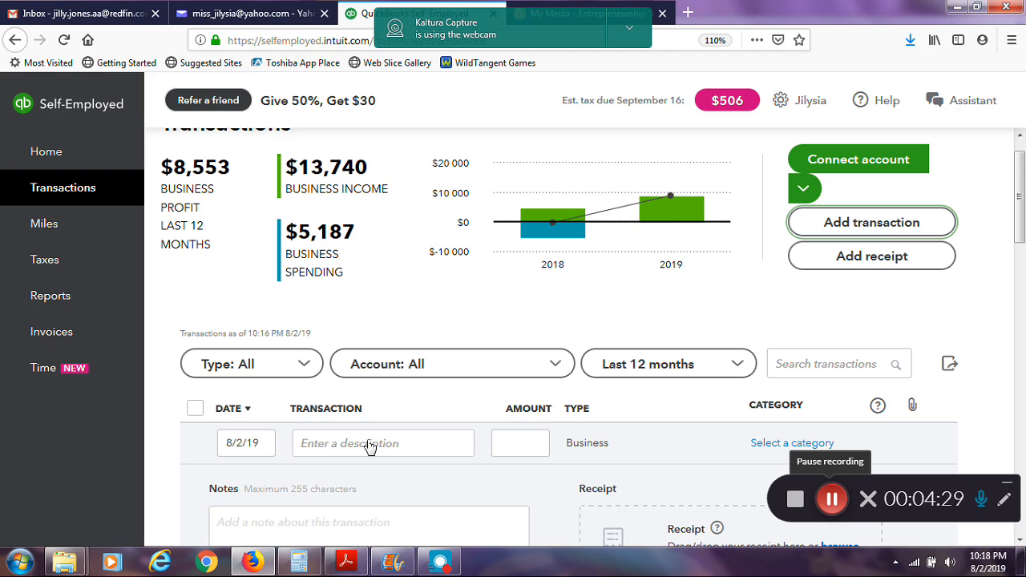
{"action": "left_click", "coordinate": [254, 439]}
{"action": "left_click", "coordinate": [254, 439]}
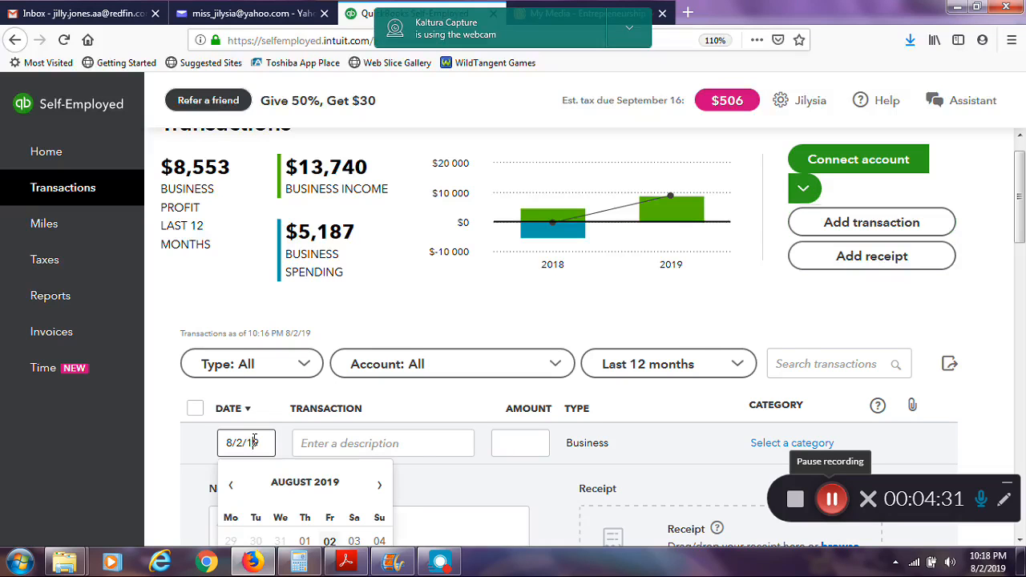
{"action": "left_click", "coordinate": [231, 486]}
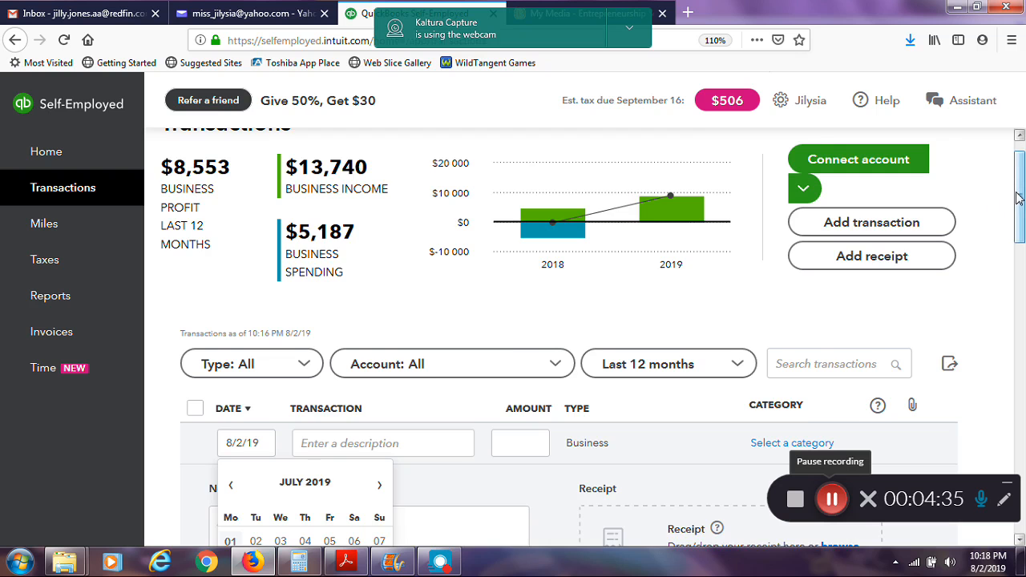
{"action": "scroll", "coordinate": [1021, 193], "scroll_direction": "down", "scroll_amount": 2}
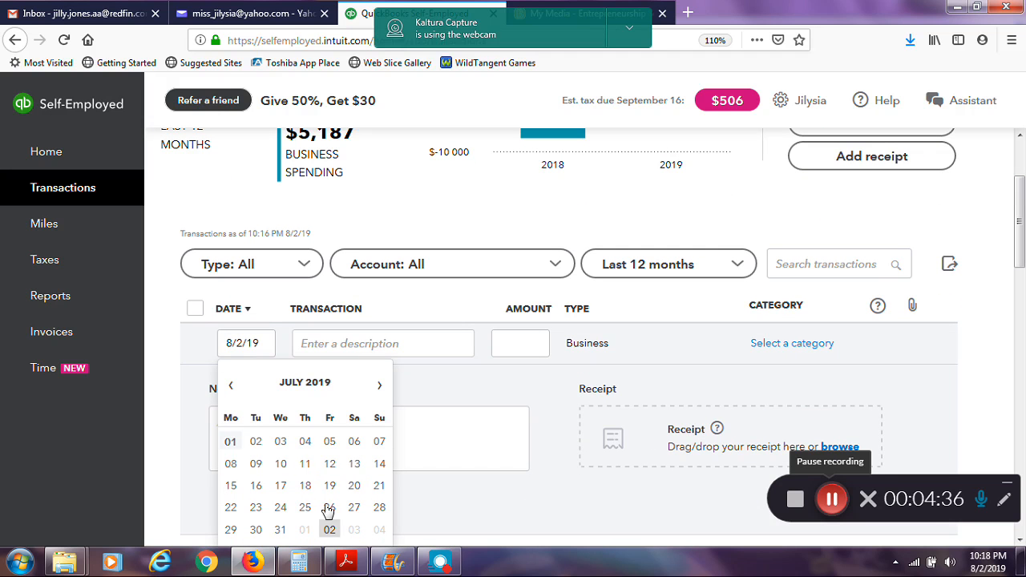
{"action": "left_click", "coordinate": [231, 530]}
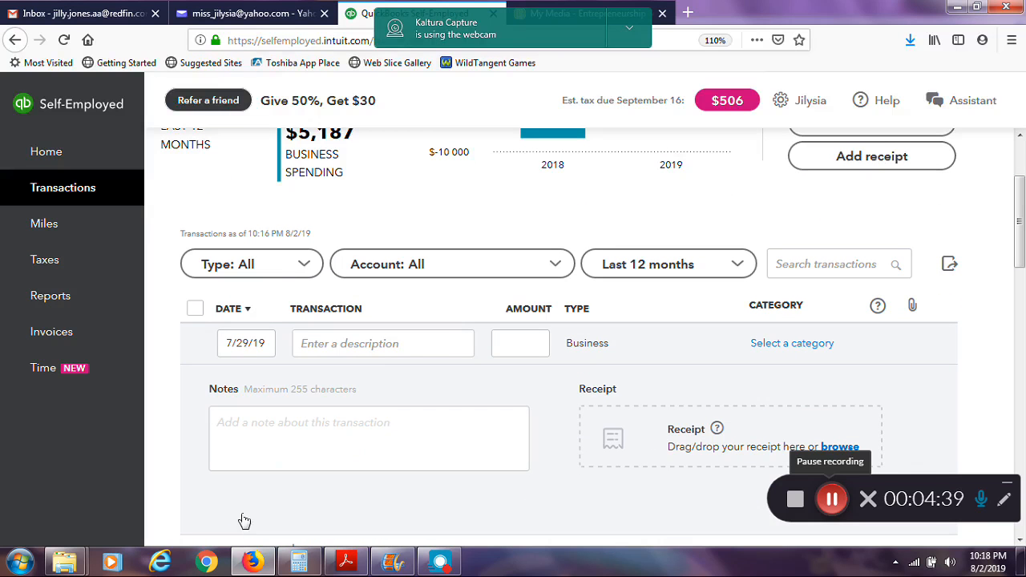
Enter 30.00 as the second transaction's amount and "Gas for work" as its description.
{"action": "type", "text": "30.00"}
{"action": "left_click", "coordinate": [411, 346]}
{"action": "type", "text": "Gas"}
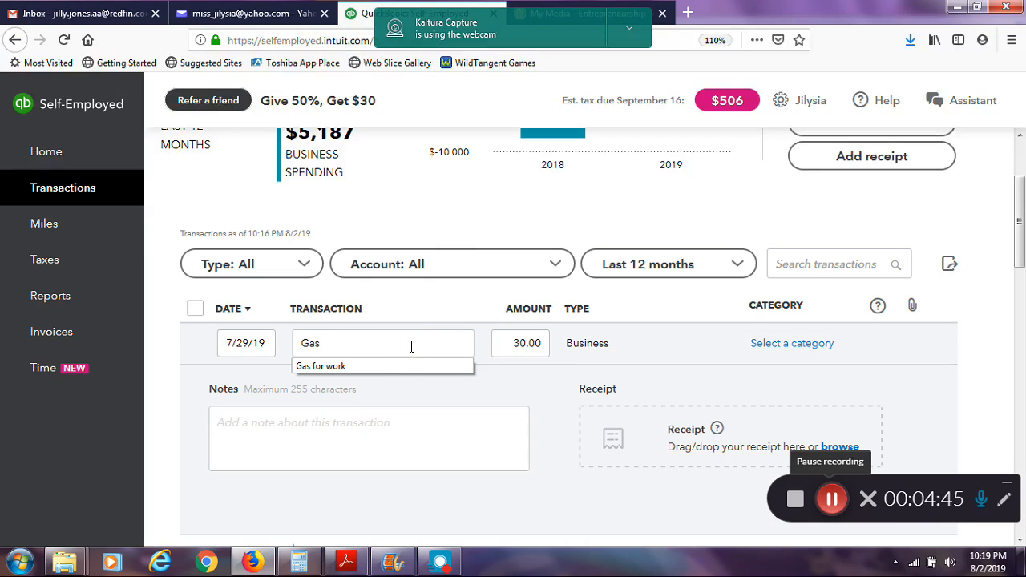
{"action": "left_click", "coordinate": [380, 367]}
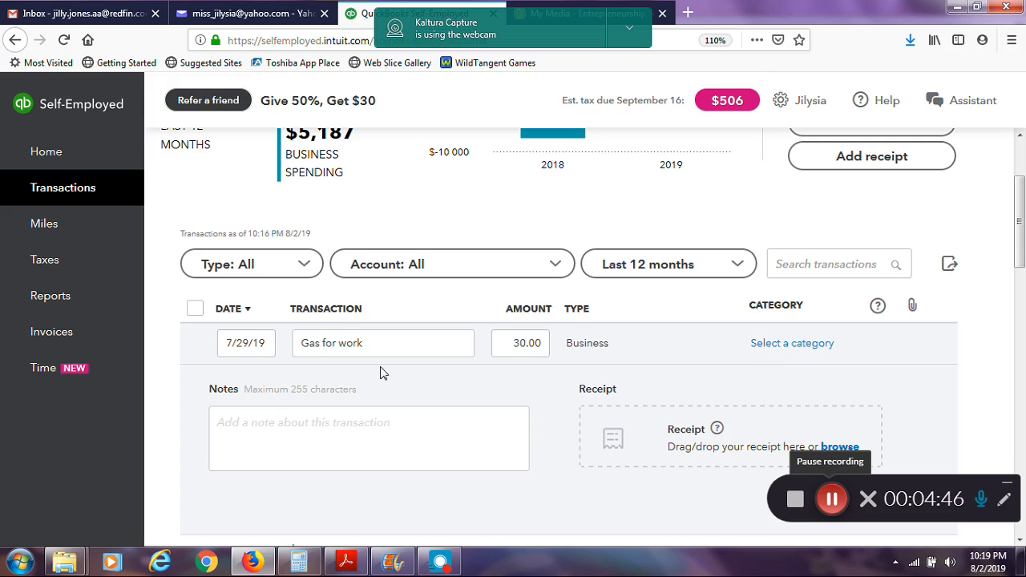
Categorize the 7/29/19 transaction as Gas and fuel and save it.
{"action": "left_click", "coordinate": [781, 346]}
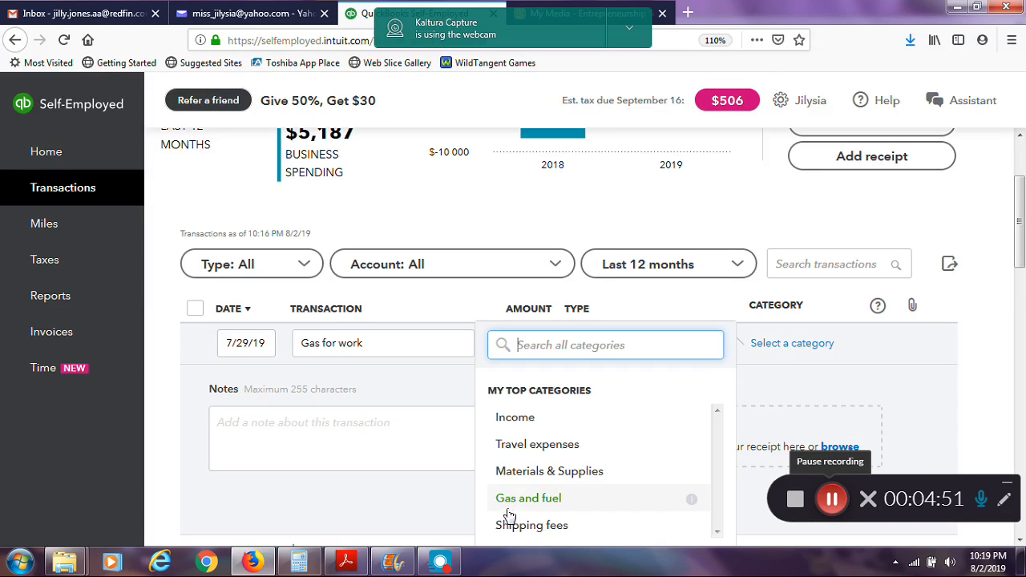
{"action": "left_click", "coordinate": [522, 498]}
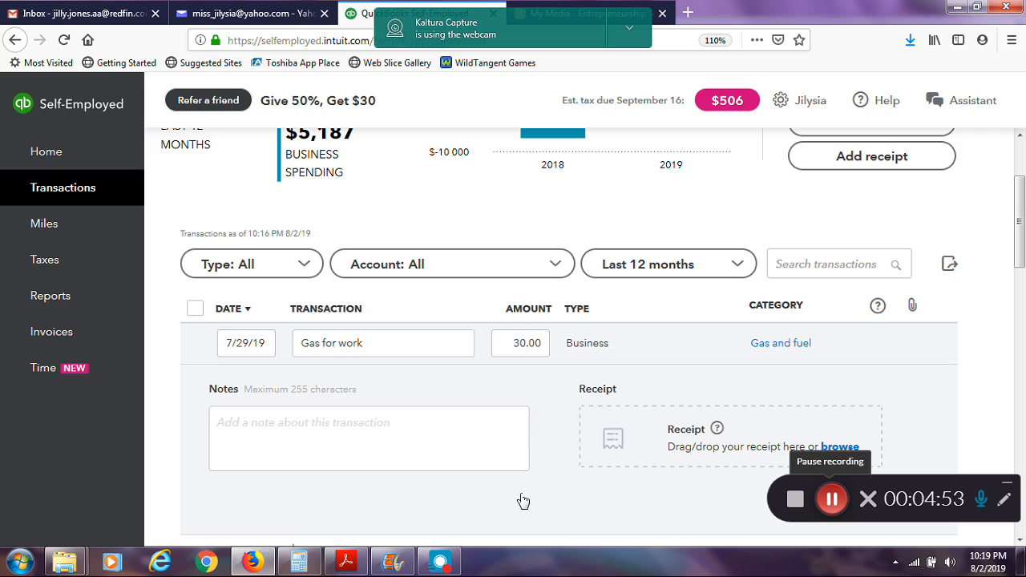
{"action": "left_click_drag", "start_coordinate": [1019, 255], "coordinate": [1022, 290]}
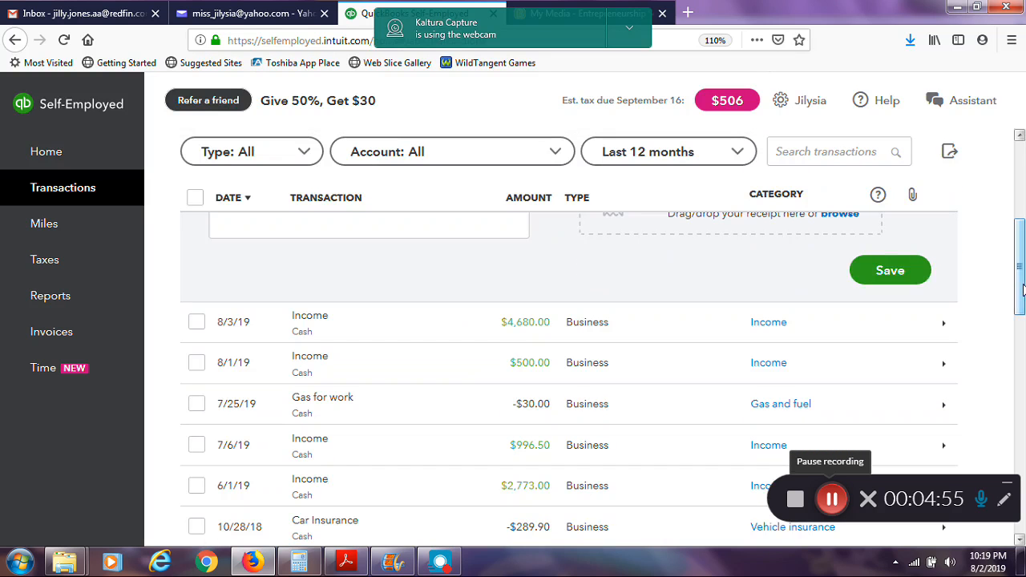
{"action": "left_click", "coordinate": [910, 270]}
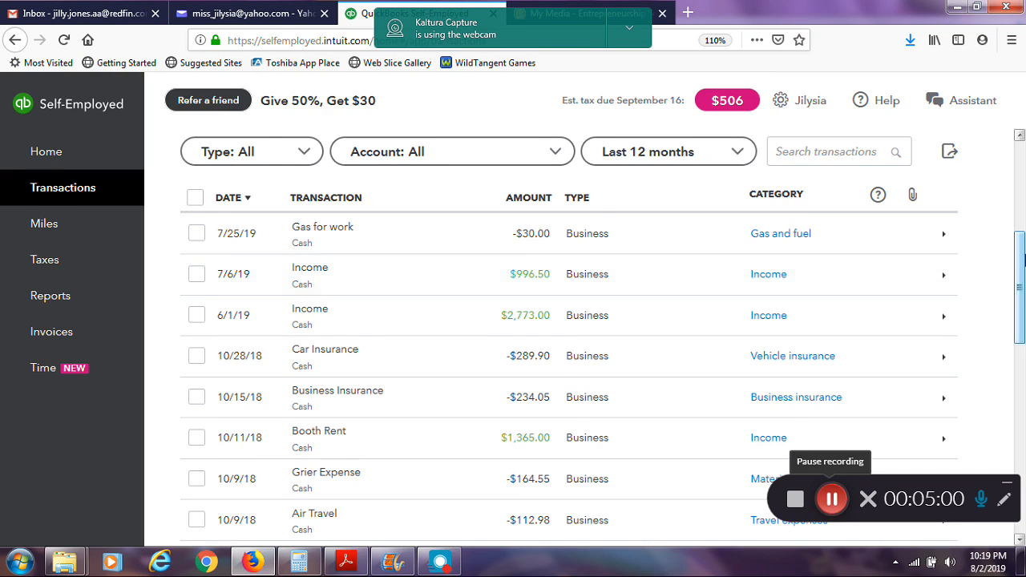
Start a new transaction entry with the amount 32.64 and the description "Uniform".
{"action": "scroll", "coordinate": [1023, 239], "scroll_direction": "up", "scroll_amount": 2}
{"action": "scroll", "coordinate": [1022, 239], "scroll_direction": "up", "scroll_amount": 2}
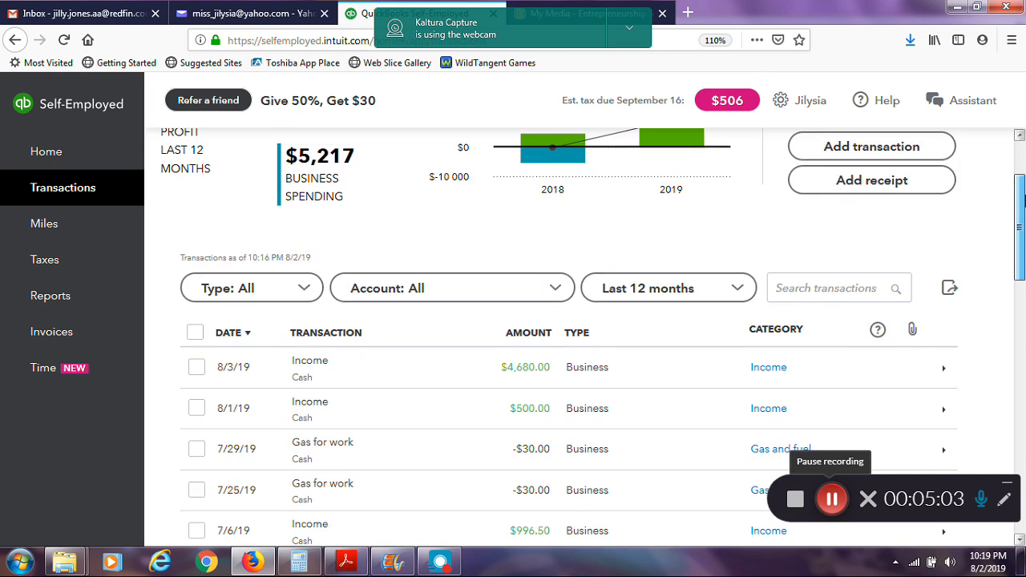
{"action": "left_click_drag", "start_coordinate": [1025, 198], "coordinate": [1022, 165]}
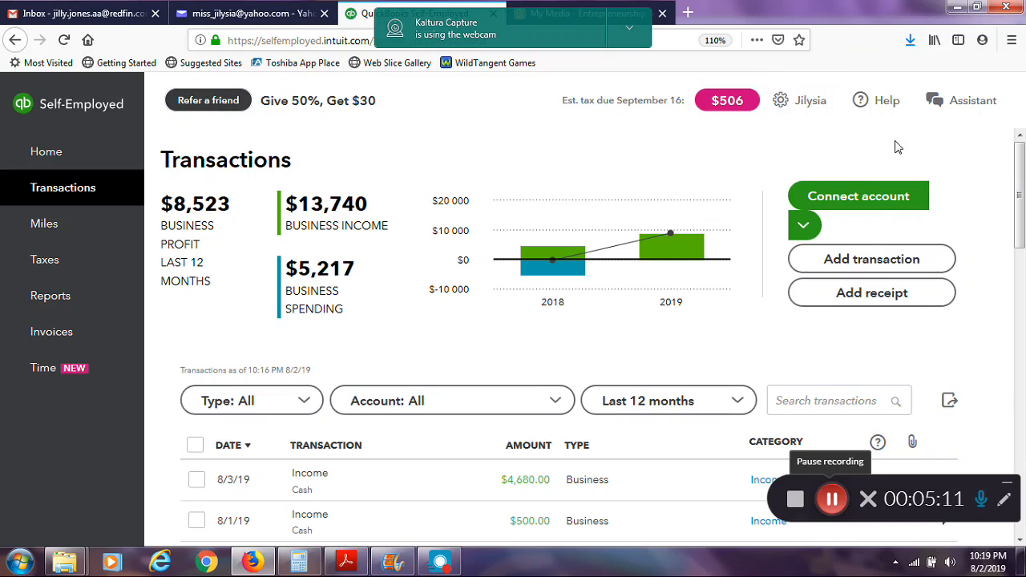
{"action": "left_click", "coordinate": [860, 265]}
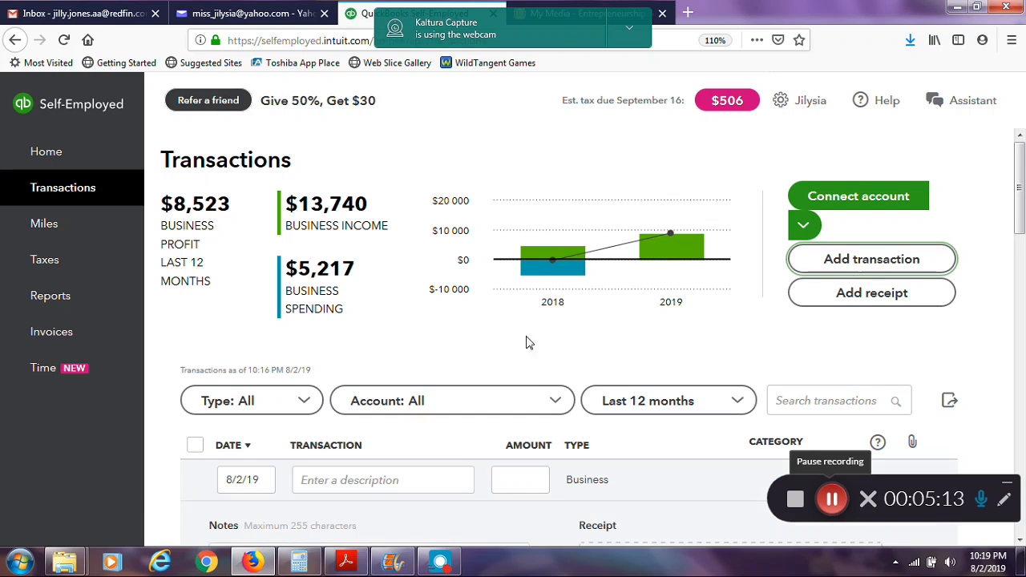
{"action": "left_click", "coordinate": [503, 474]}
{"action": "type", "text": "32.64"}
{"action": "left_click", "coordinate": [343, 481]}
{"action": "type", "text": "Un"}
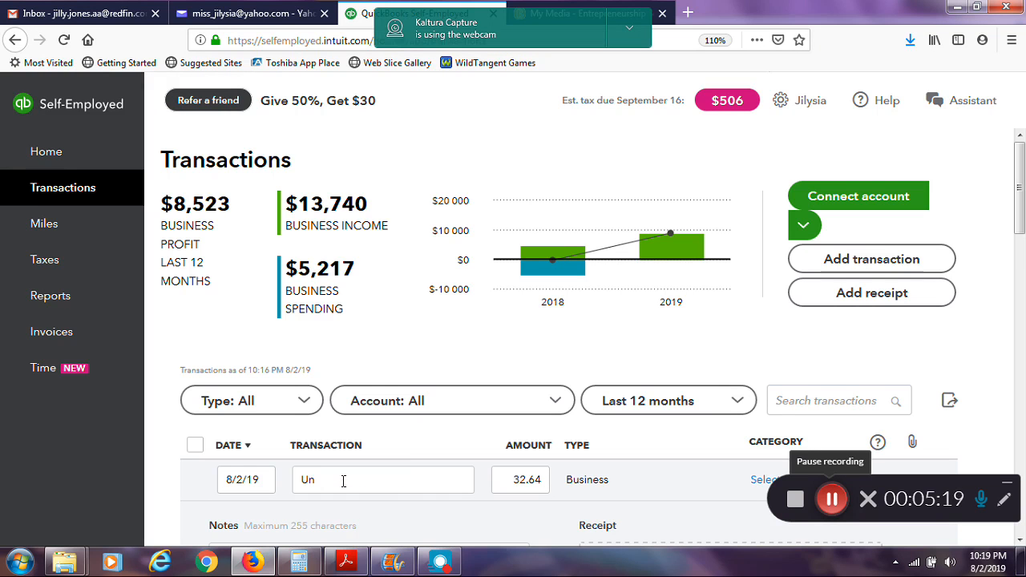
{"action": "type", "text": "iform"}
Find the Uniforms category by searching for "unif" and assign it to the Uniform transaction.
{"action": "scroll", "coordinate": [561, 401], "scroll_direction": "down", "scroll_amount": 3}
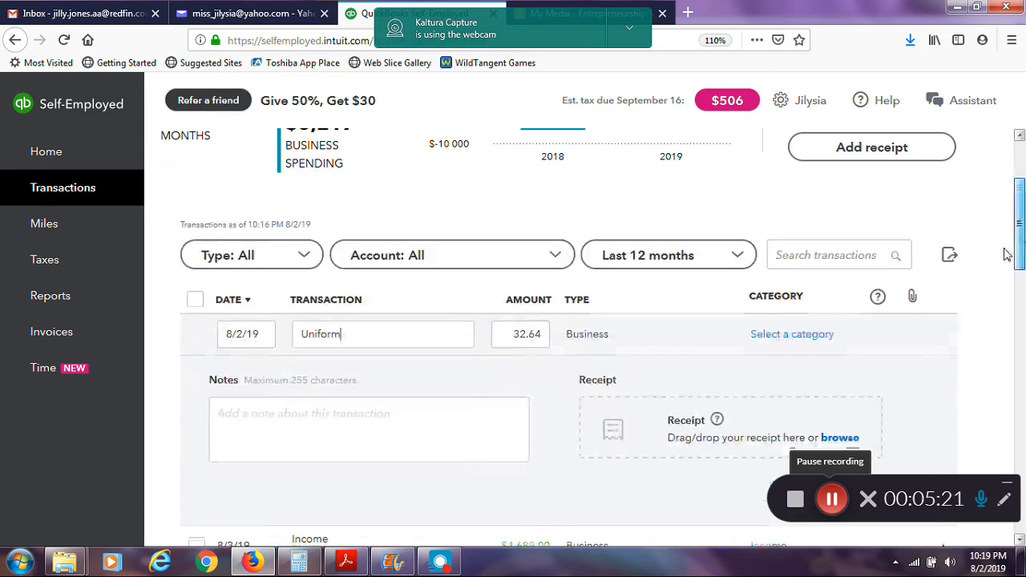
{"action": "left_click", "coordinate": [787, 343]}
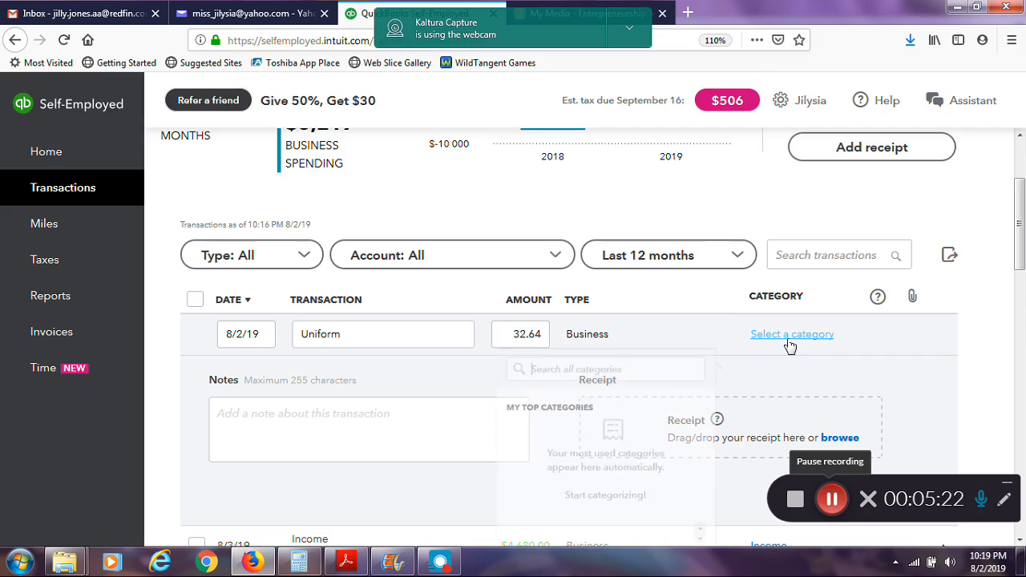
{"action": "type", "text": "unif"}
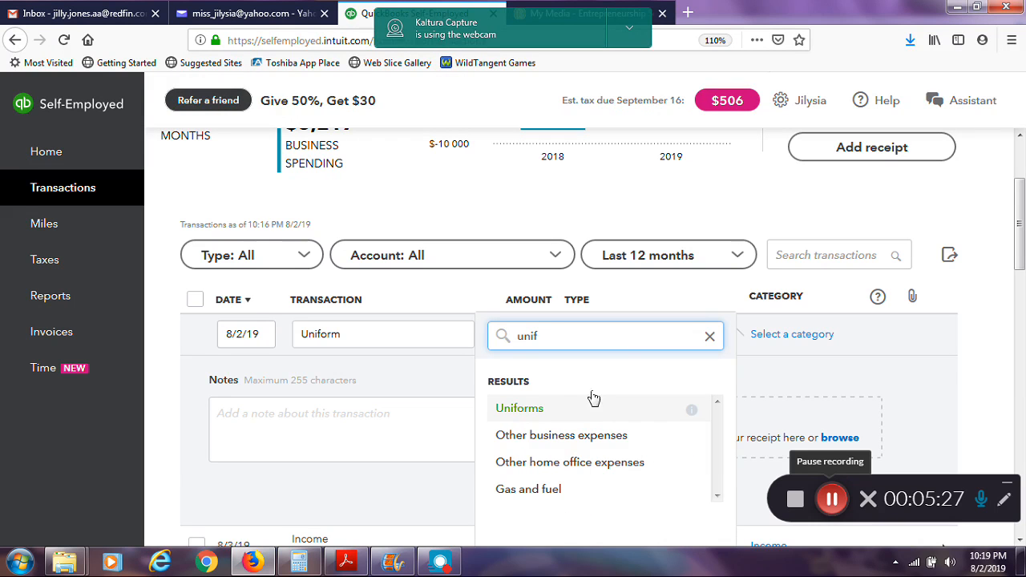
{"action": "left_click", "coordinate": [582, 414]}
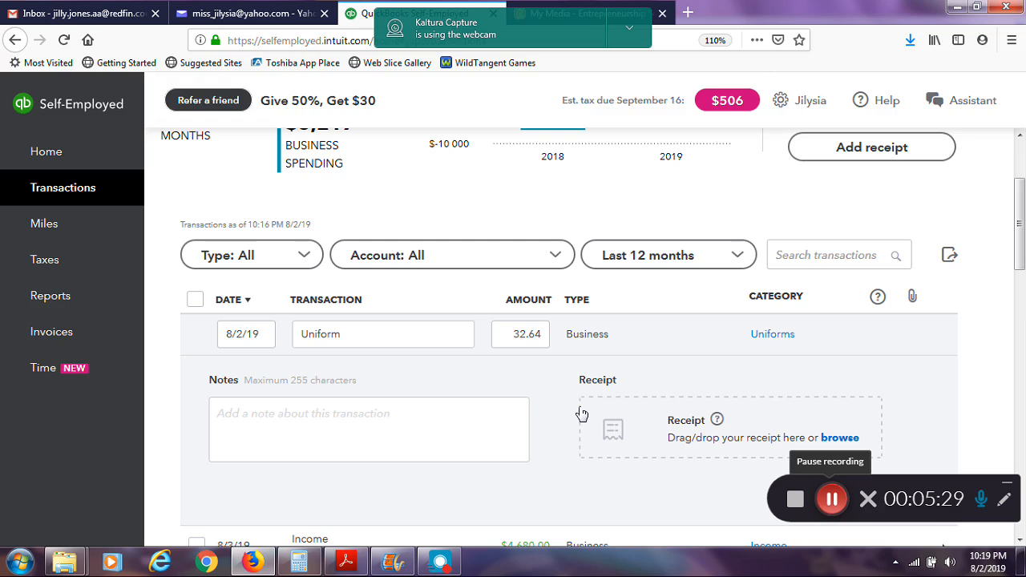
Date the Uniform transaction 7/31/19 and save it.
{"action": "left_click", "coordinate": [268, 336]}
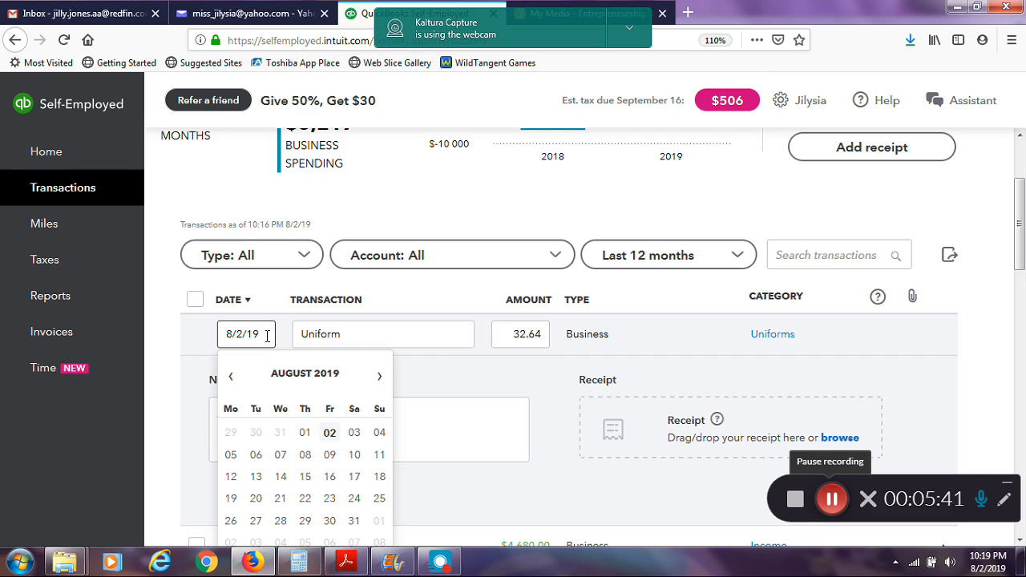
{"action": "left_click", "coordinate": [231, 377]}
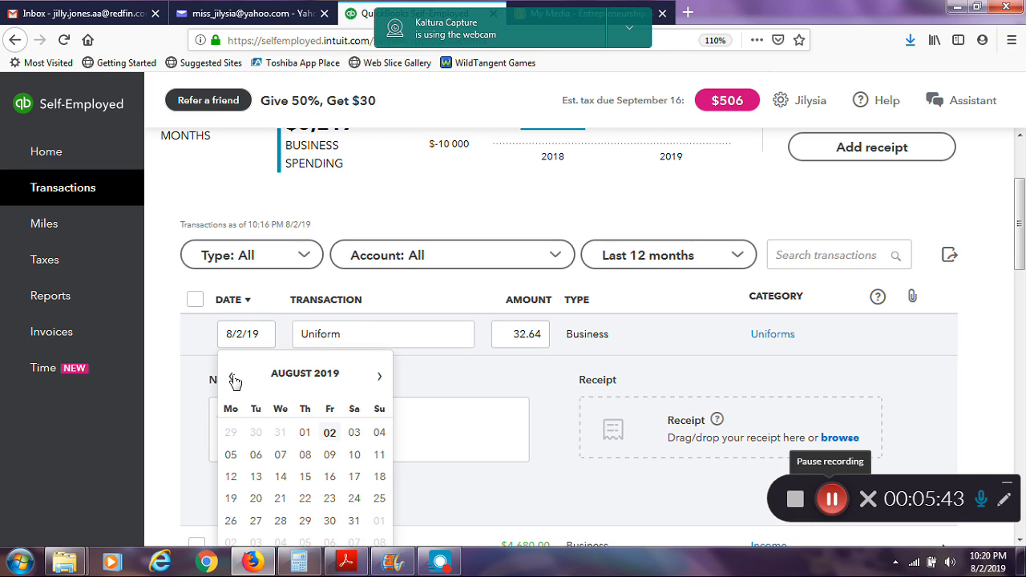
{"action": "left_click", "coordinate": [285, 522]}
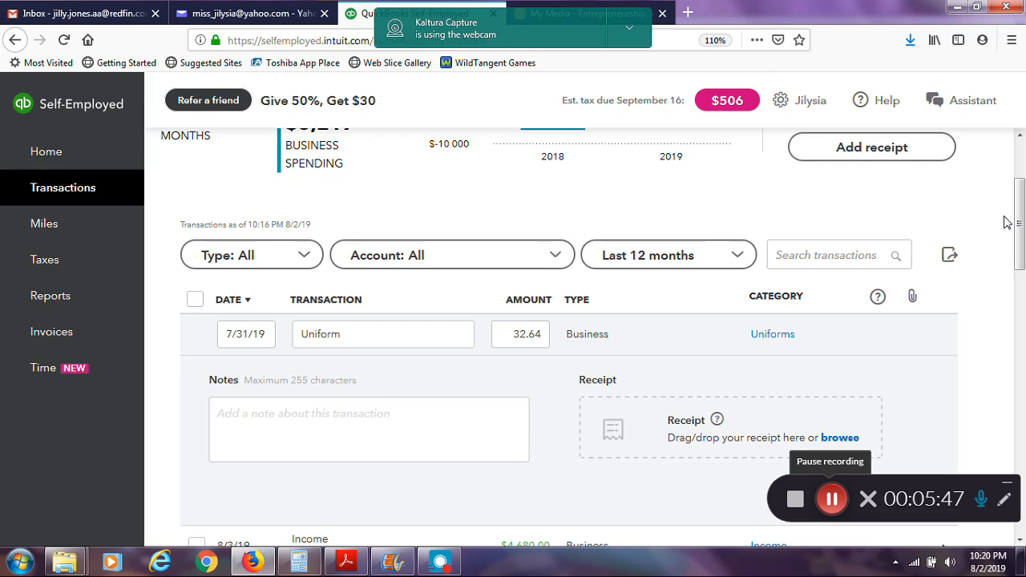
{"action": "left_click_drag", "start_coordinate": [1022, 223], "coordinate": [1022, 239]}
{"action": "left_click", "coordinate": [891, 418]}
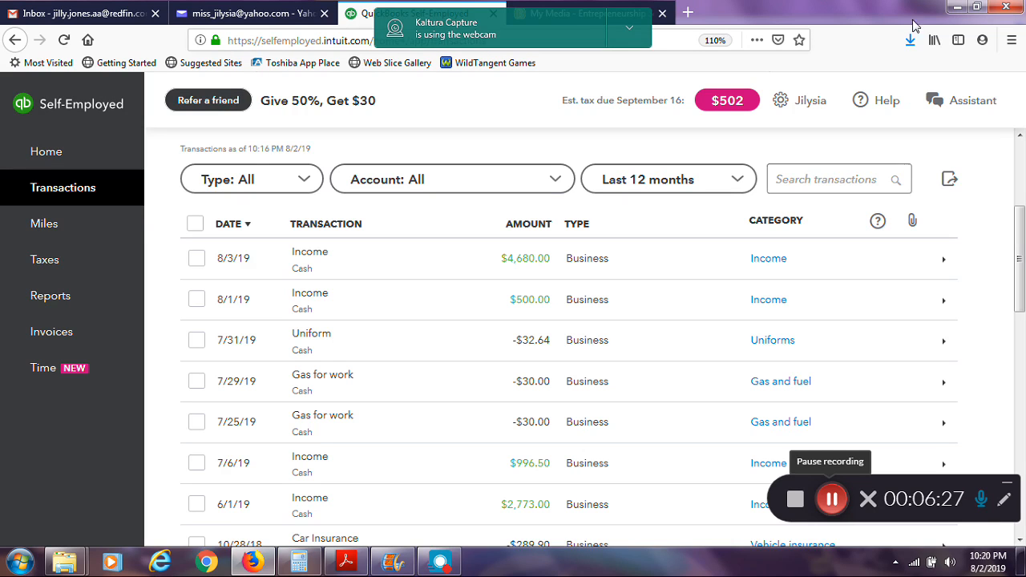
Start another transaction entry and enter 300 as its amount.
{"action": "scroll", "coordinate": [996, 219], "scroll_direction": "up", "scroll_amount": 4}
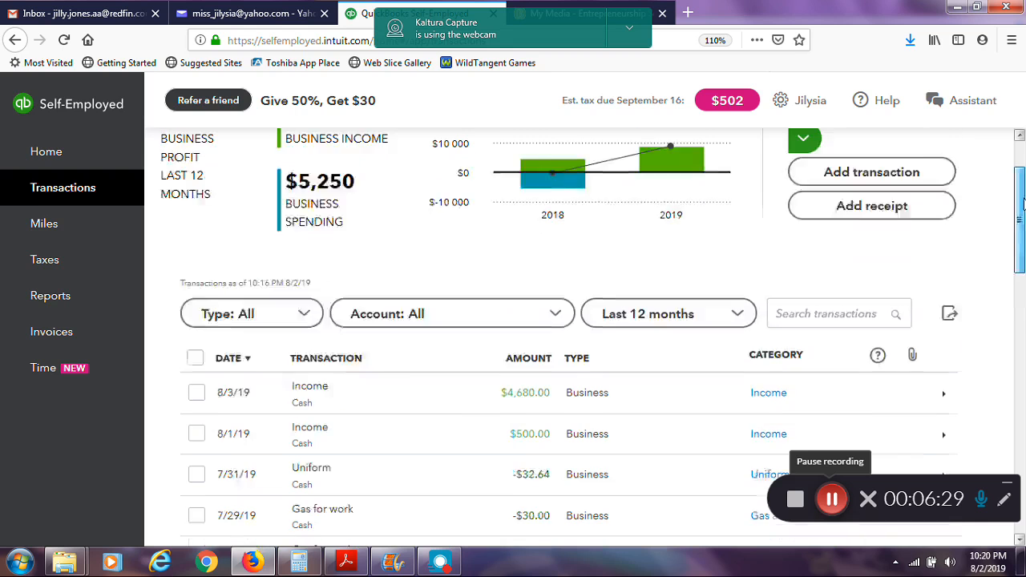
{"action": "left_click", "coordinate": [860, 207]}
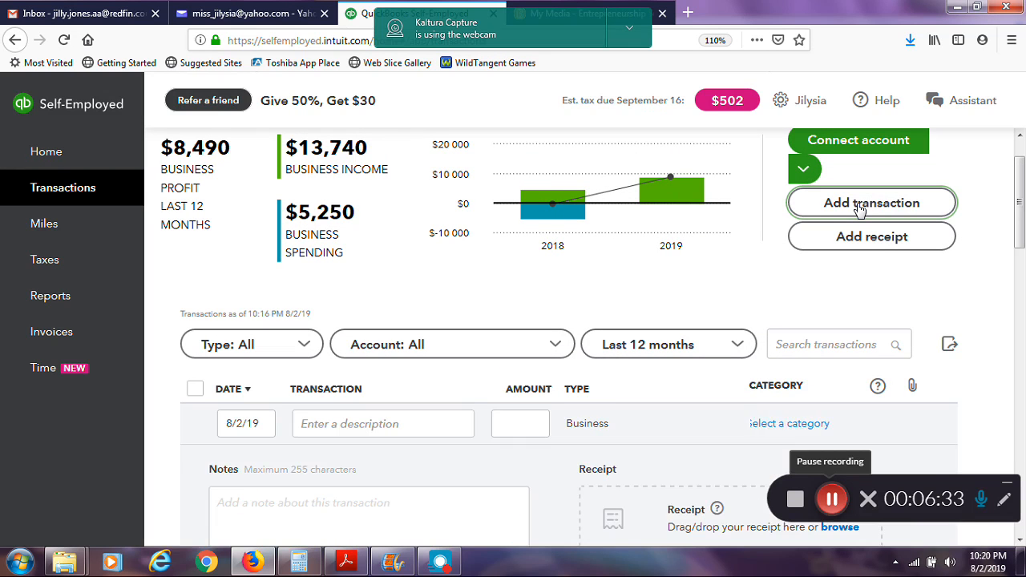
{"action": "left_click", "coordinate": [527, 424]}
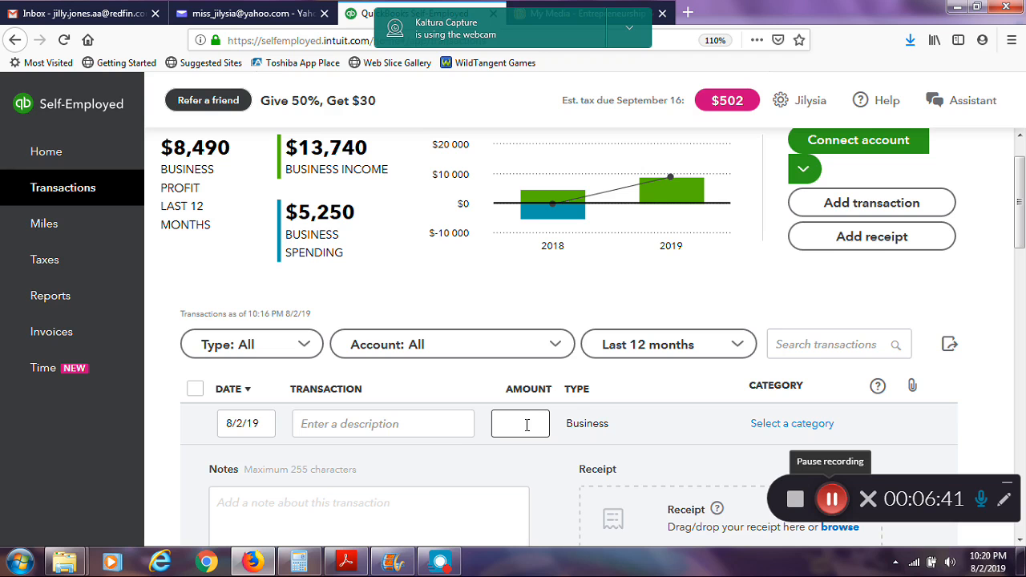
{"action": "left_click_drag", "start_coordinate": [1020, 243], "coordinate": [1024, 313]}
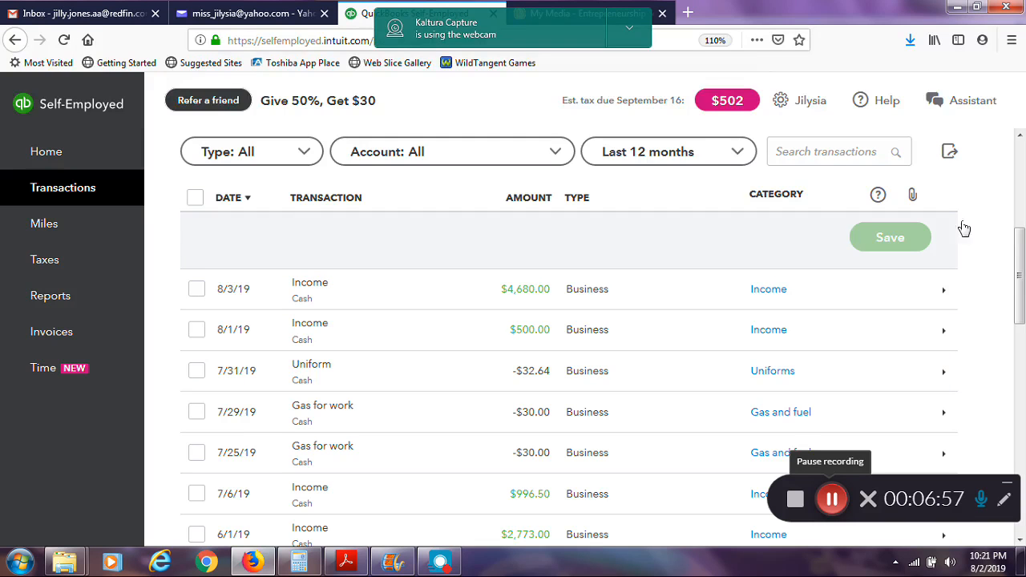
{"action": "left_click_drag", "start_coordinate": [1016, 238], "coordinate": [1023, 116]}
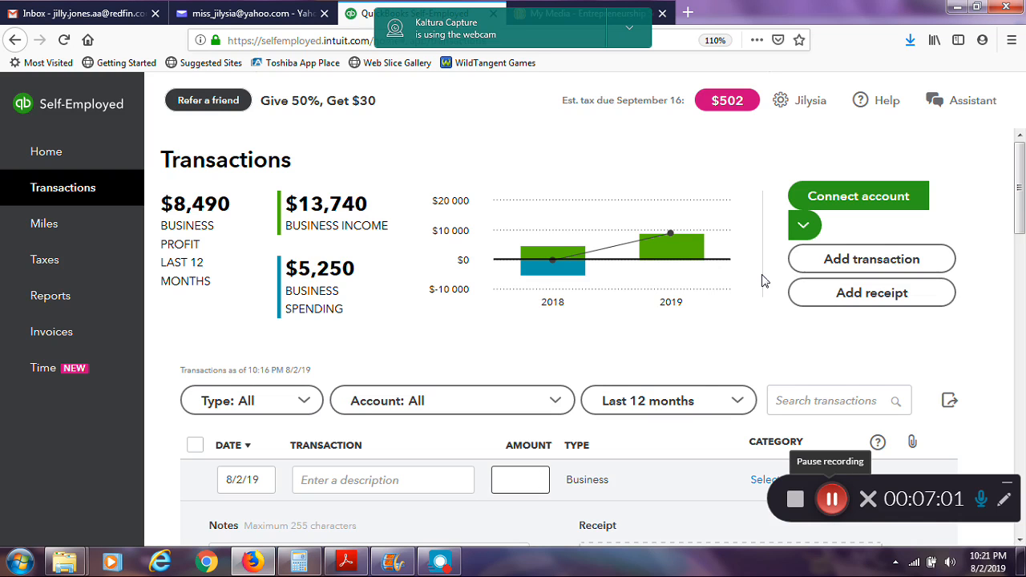
{"action": "type", "text": "300"}
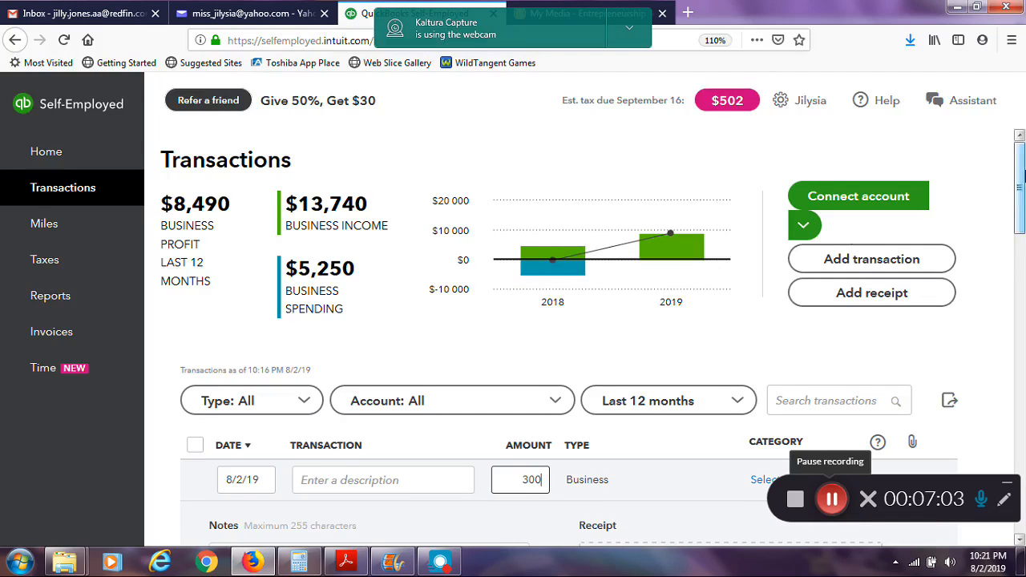
Categorize the 300.00 transaction as Materials & Supplies and describe it as "Signs and Banners".
{"action": "left_click_drag", "start_coordinate": [1022, 174], "coordinate": [1022, 205]}
{"action": "left_click", "coordinate": [780, 356]}
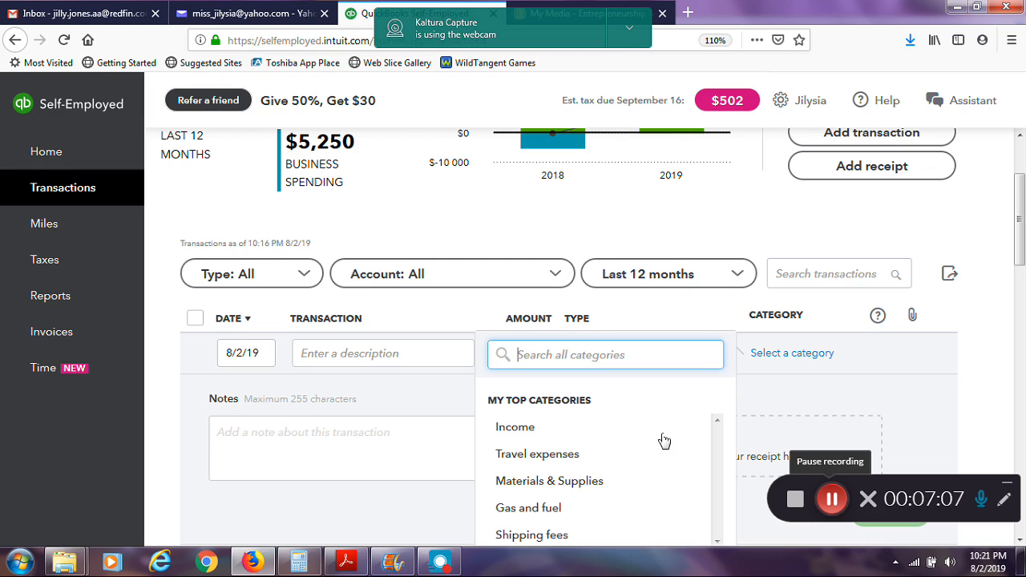
{"action": "left_click", "coordinate": [553, 481]}
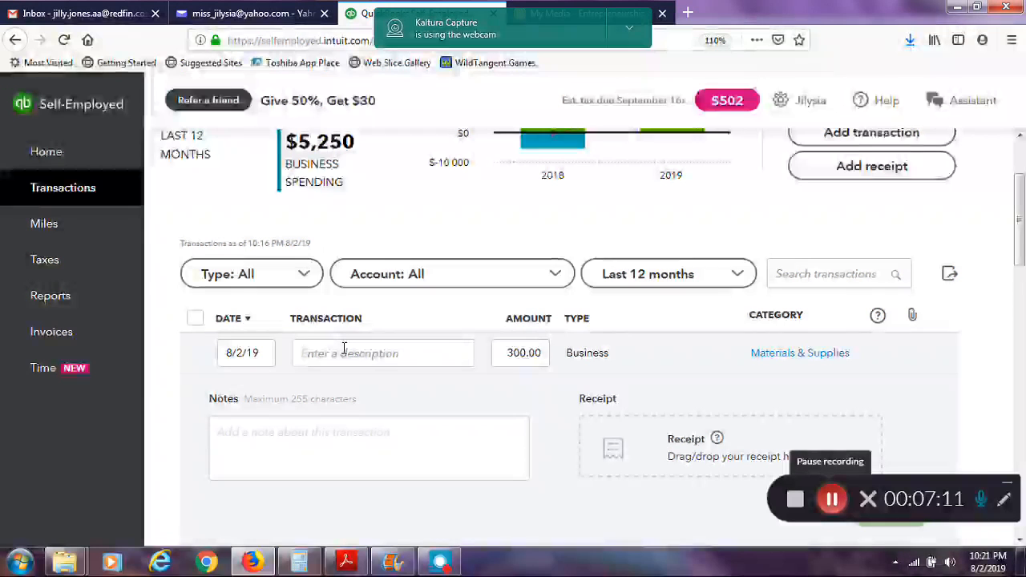
{"action": "type", "text": "Sa"}
{"action": "type", "text": "gns and"}
{"action": "type", "text": " Banners"}
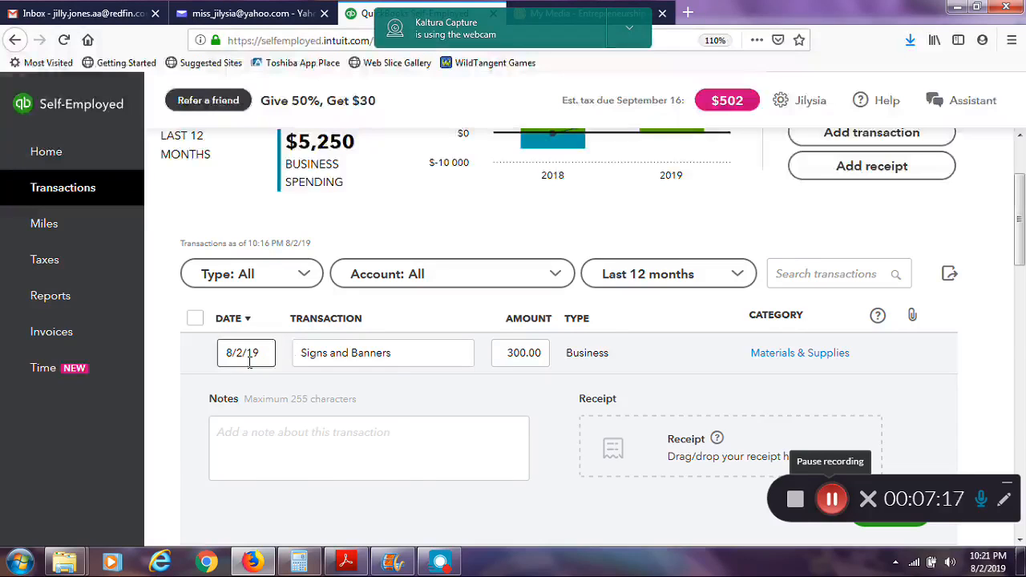
Date the Signs and Banners transaction 6/16/19 and save it.
{"action": "left_click", "coordinate": [250, 362]}
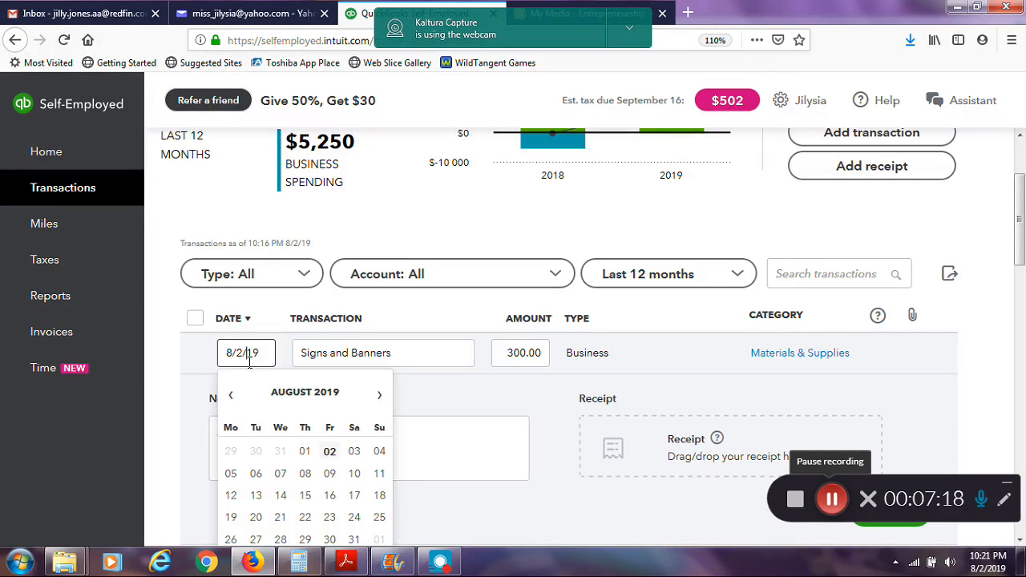
{"action": "left_click", "coordinate": [231, 399]}
{"action": "left_click", "coordinate": [231, 398]}
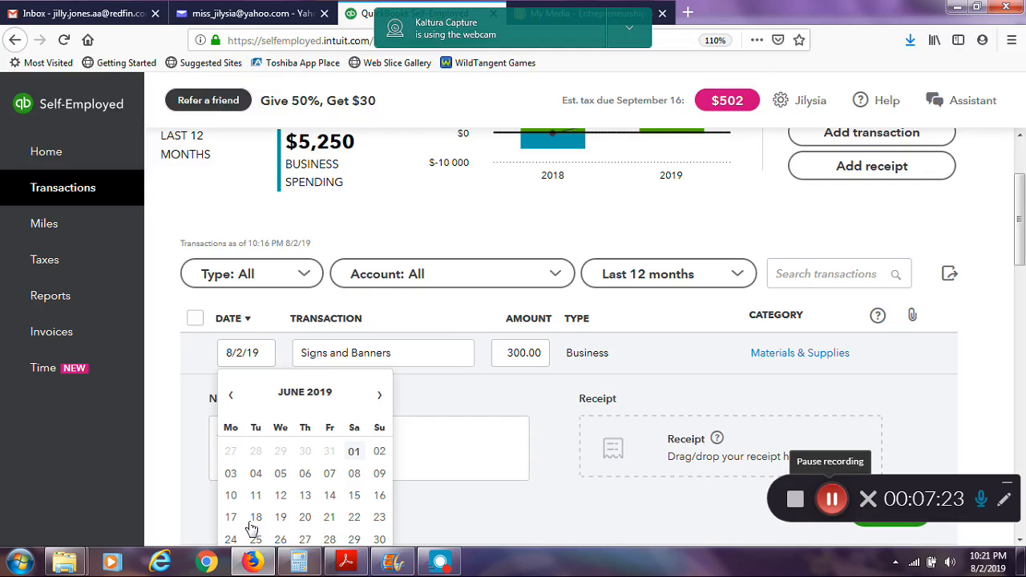
{"action": "left_click", "coordinate": [379, 496]}
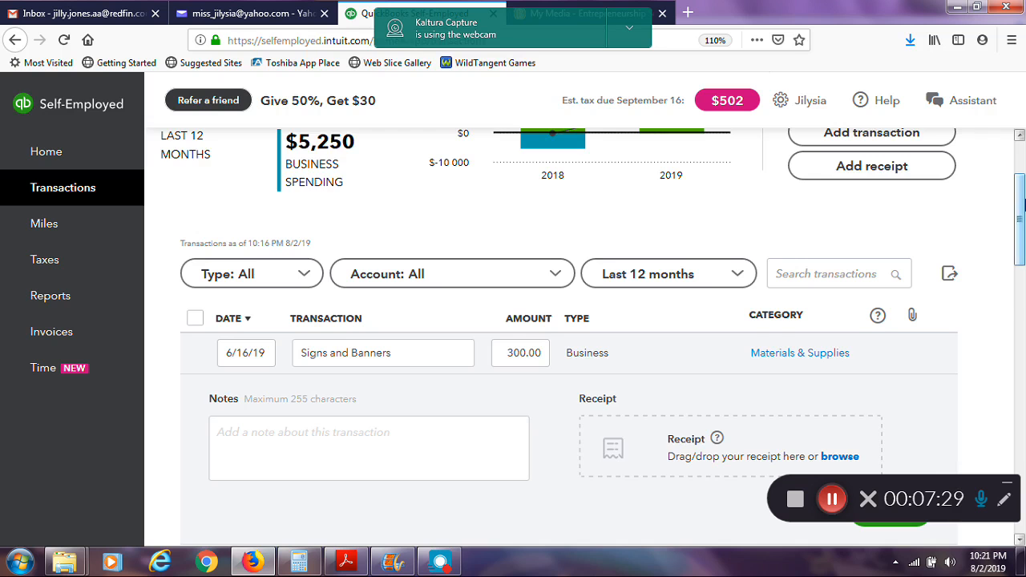
{"action": "scroll", "coordinate": [920, 341], "scroll_direction": "down", "scroll_amount": 3}
{"action": "left_click", "coordinate": [905, 289]}
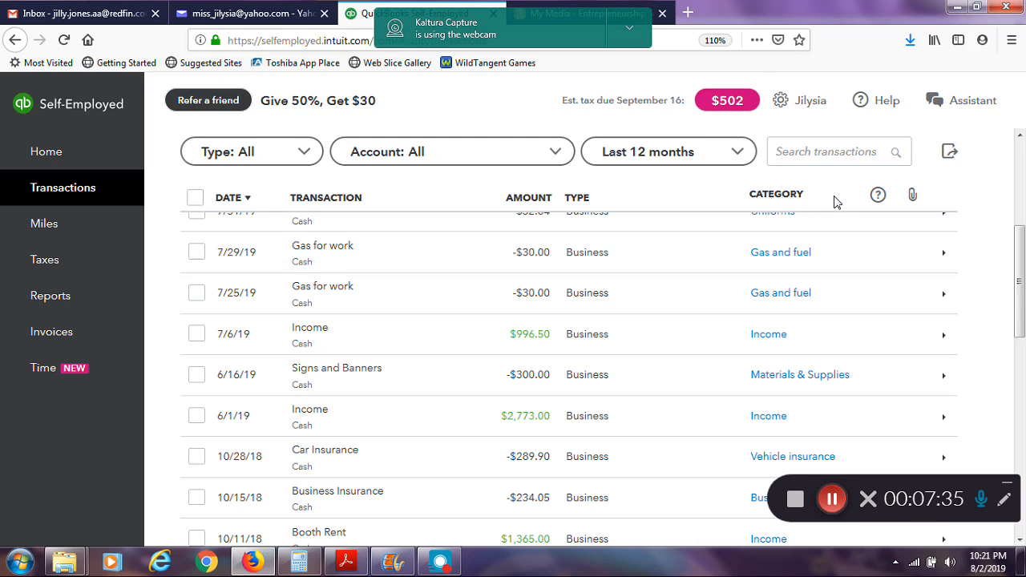
Delete the 6/16/19 Signs and Banners transaction from the list and confirm the deletion.
{"action": "left_click_drag", "start_coordinate": [1021, 291], "coordinate": [1023, 192]}
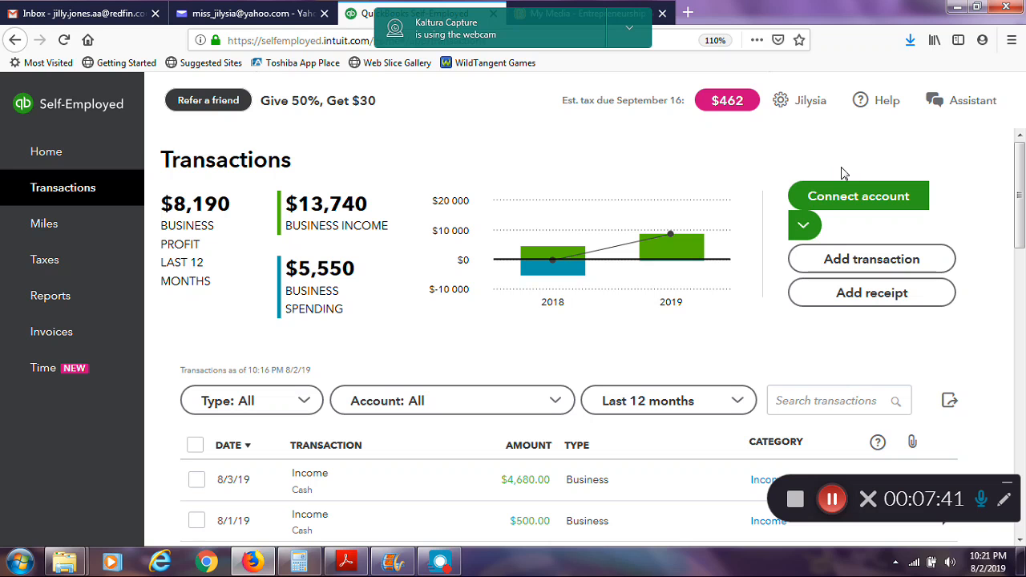
{"action": "left_click_drag", "start_coordinate": [1024, 163], "coordinate": [1024, 241]}
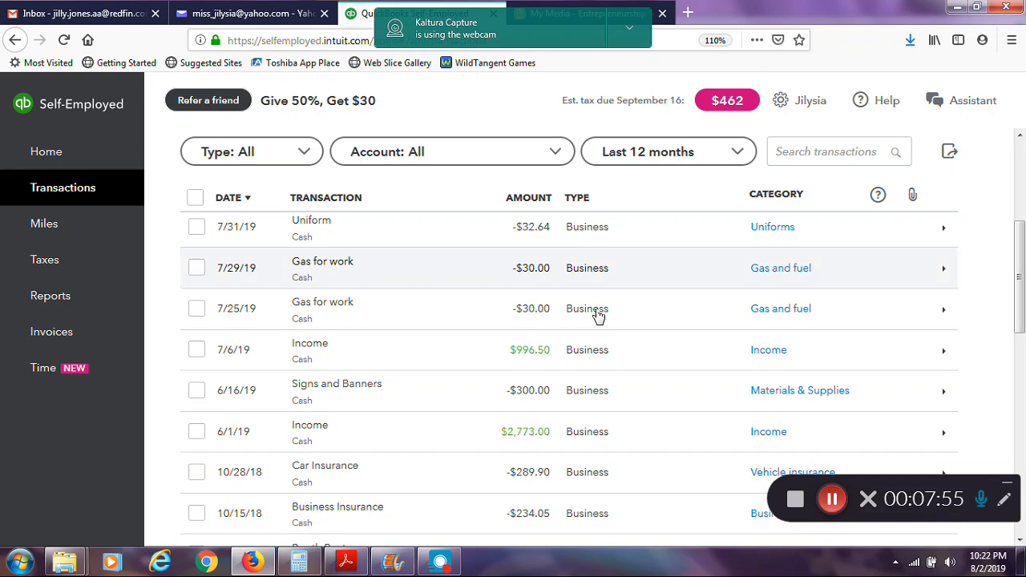
{"action": "left_click", "coordinate": [198, 391]}
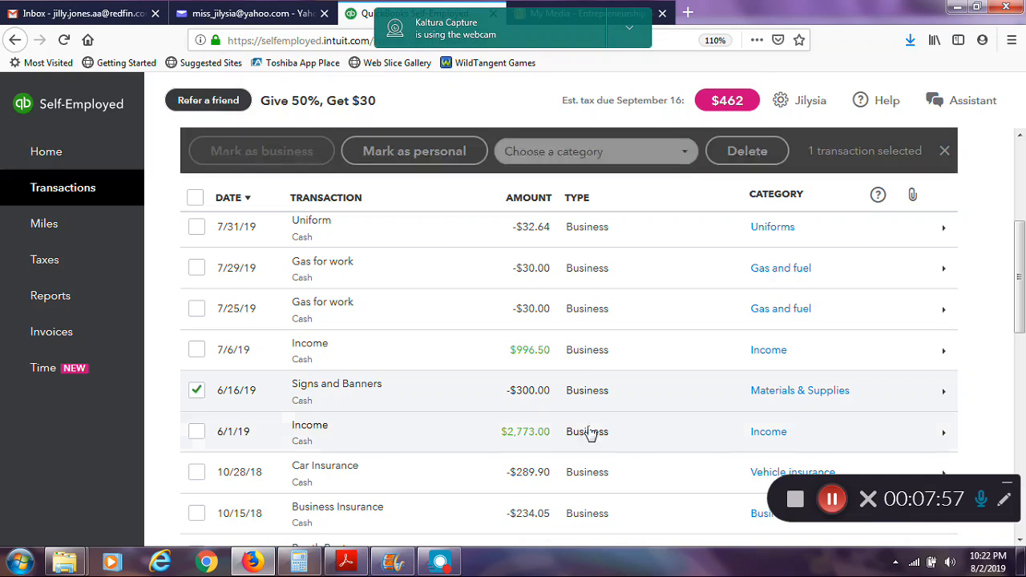
{"action": "left_click_drag", "start_coordinate": [1024, 276], "coordinate": [1024, 288]}
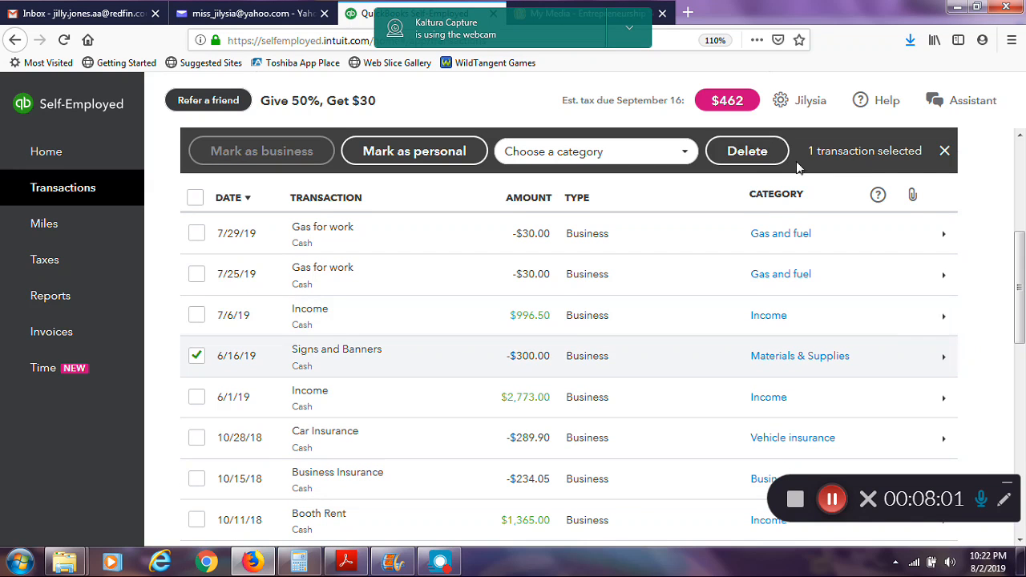
{"action": "left_click", "coordinate": [762, 159]}
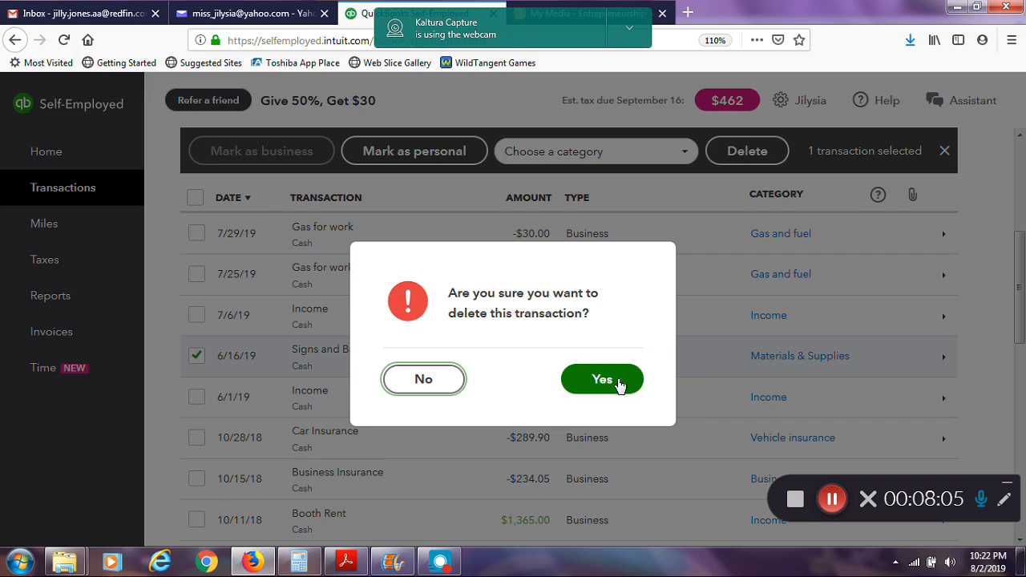
{"action": "left_click", "coordinate": [586, 384]}
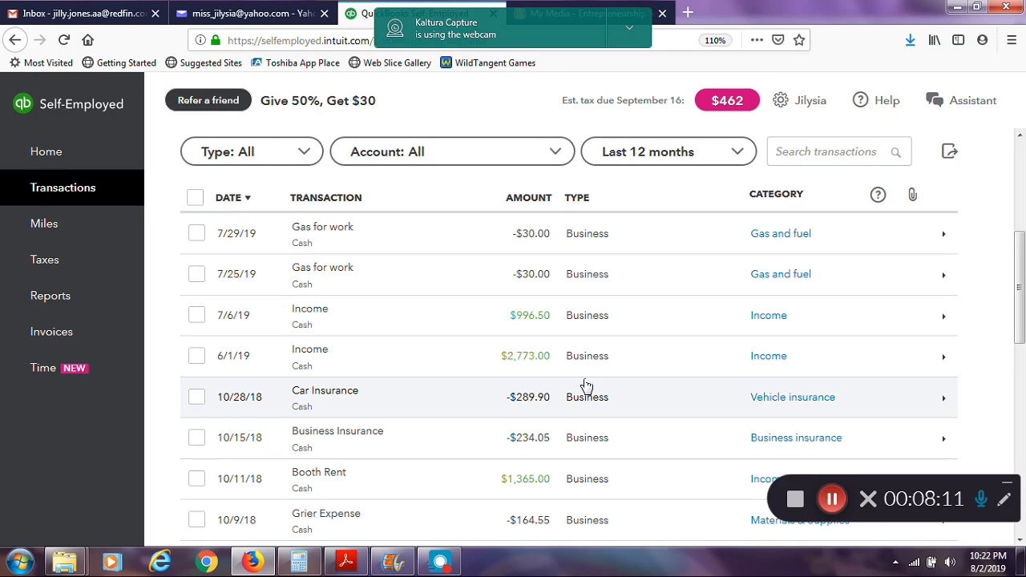
{"action": "left_click_drag", "start_coordinate": [1023, 329], "coordinate": [1023, 228]}
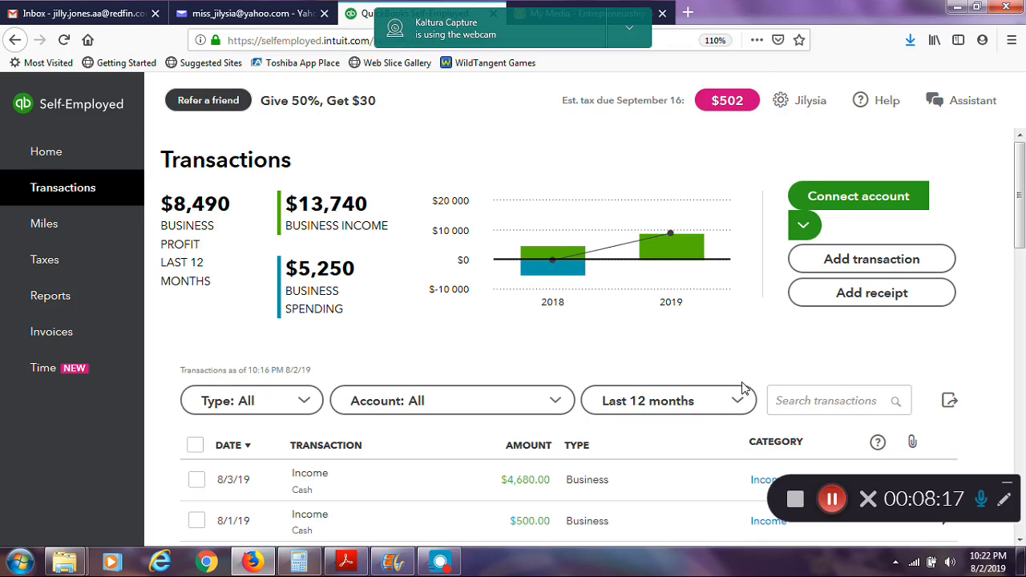